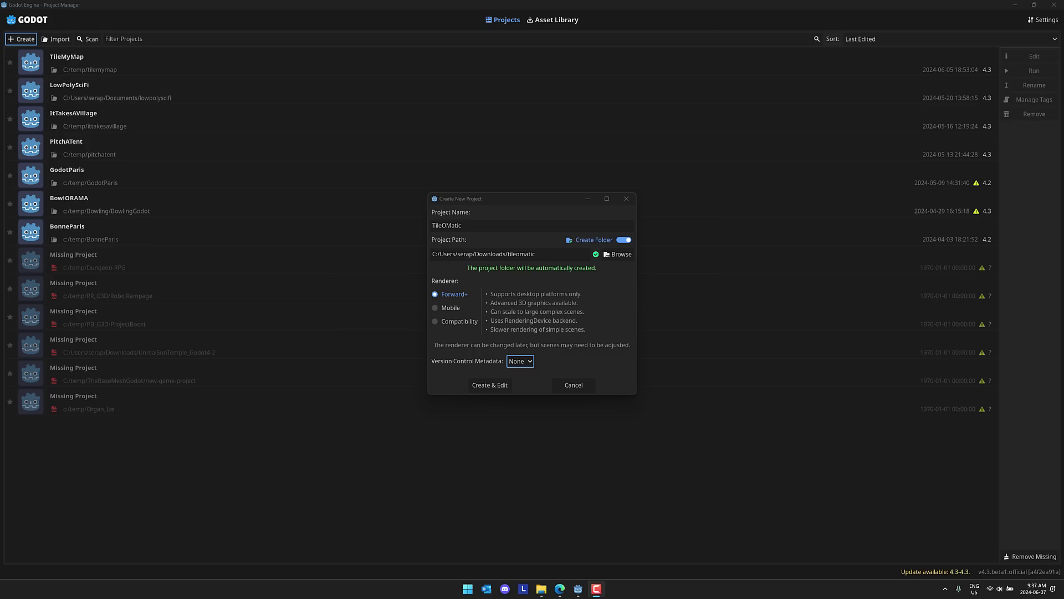
Create and open the TileOMatic project, and give the new scene a 2D Scene root node
click(490, 385)
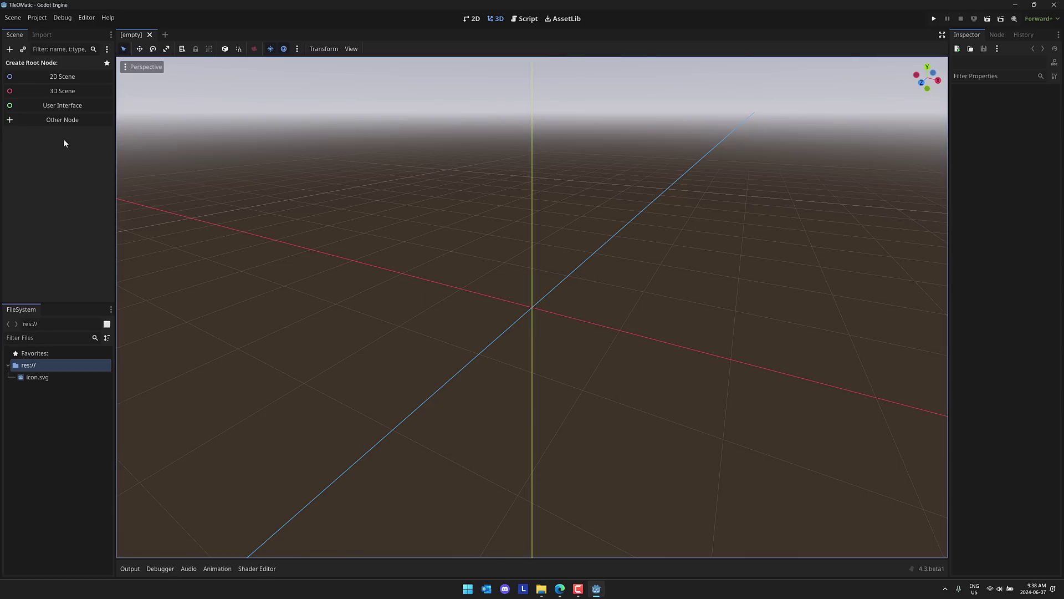
click(69, 77)
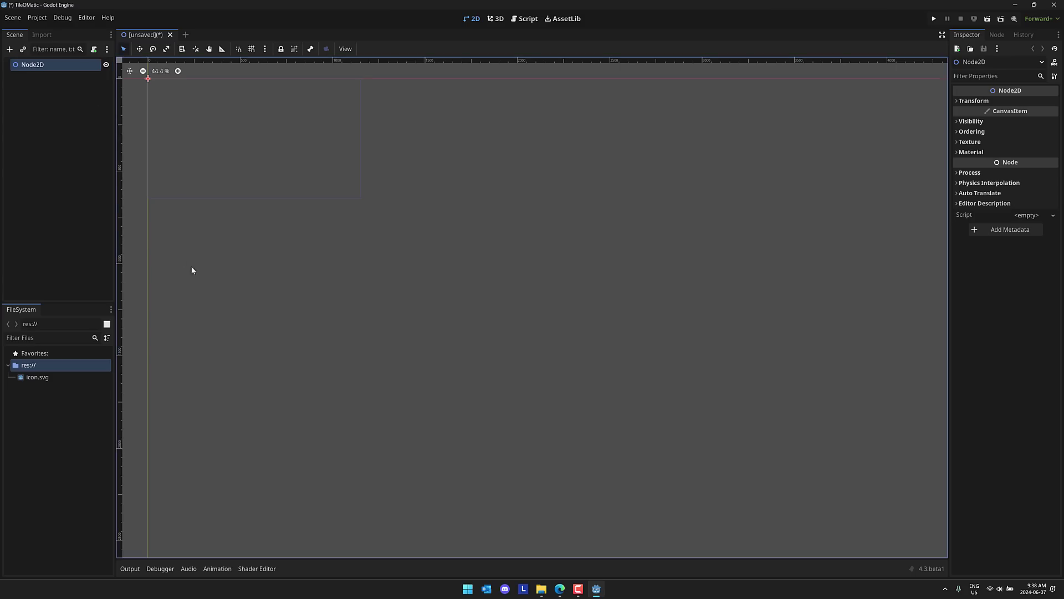
scroll(465, 252, up, 3)
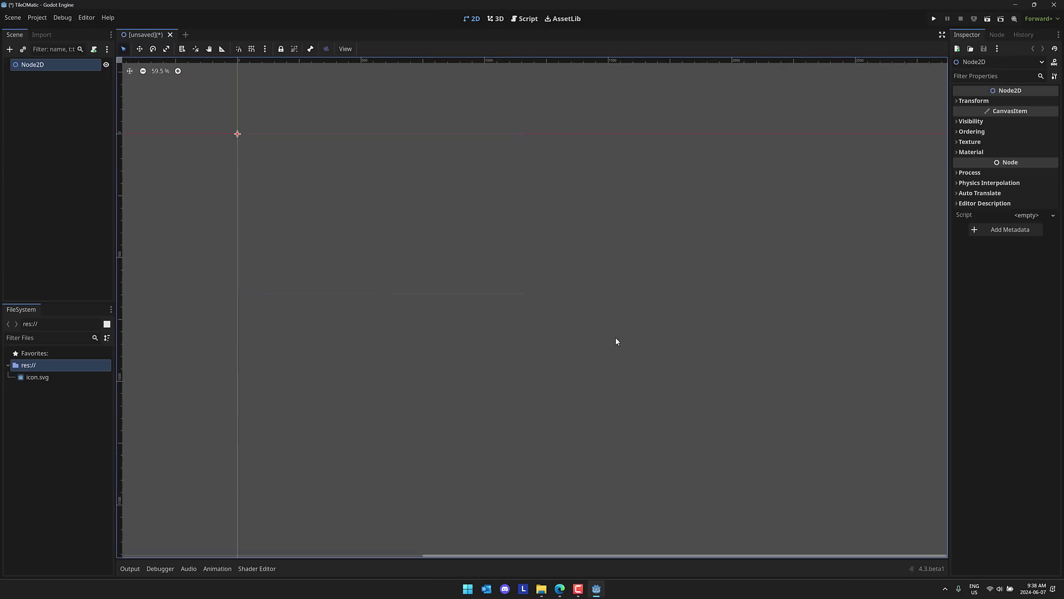
scroll(616, 341, up, 2)
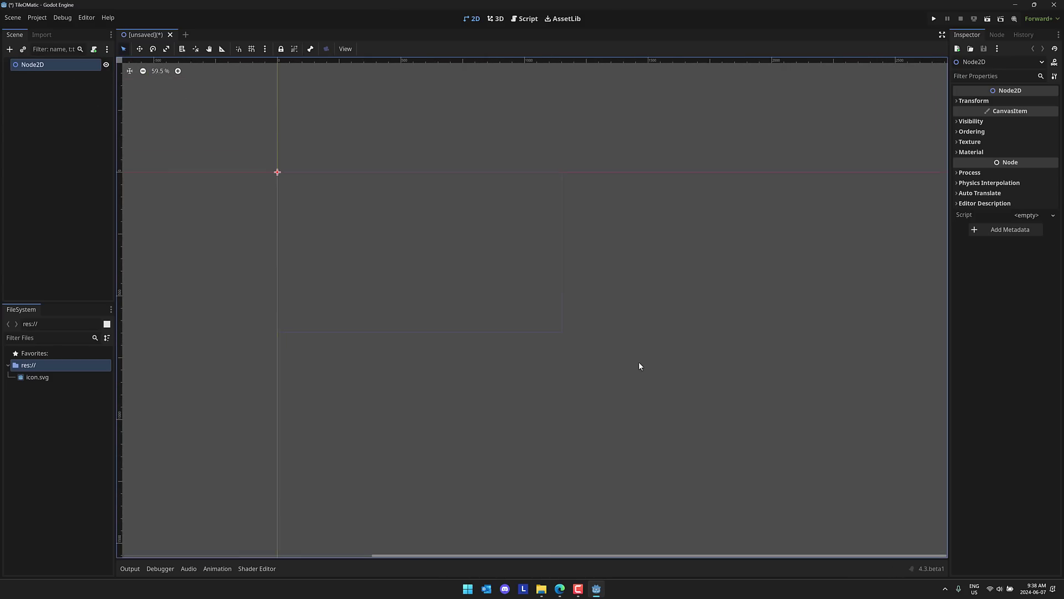
In File Explorer, extract modern-tileset-for-rpgs.zip in Downloads into its own modern-tileset-for-rpgs folder
click(541, 589)
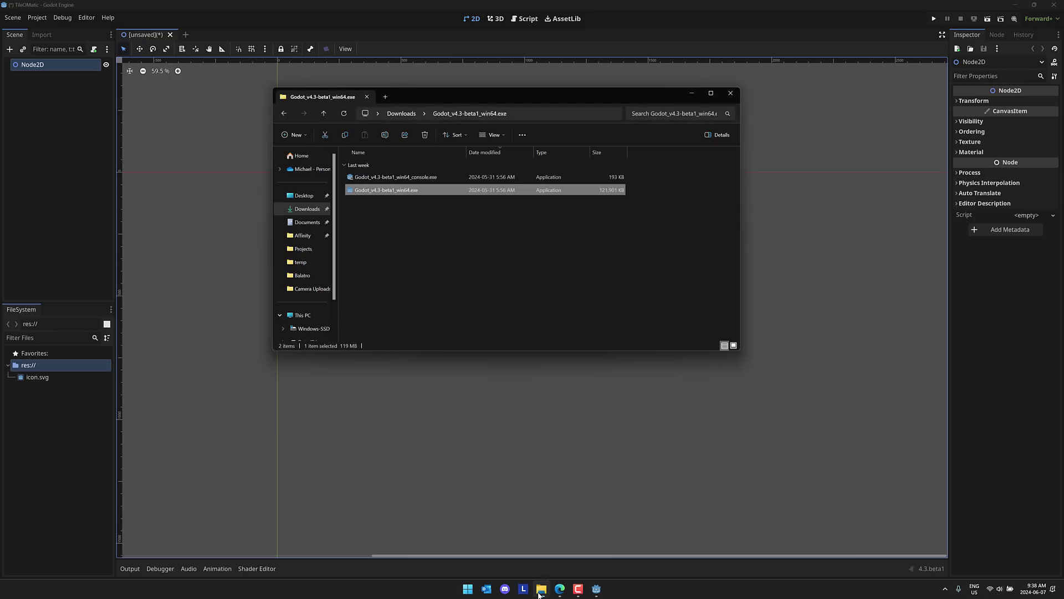
click(402, 114)
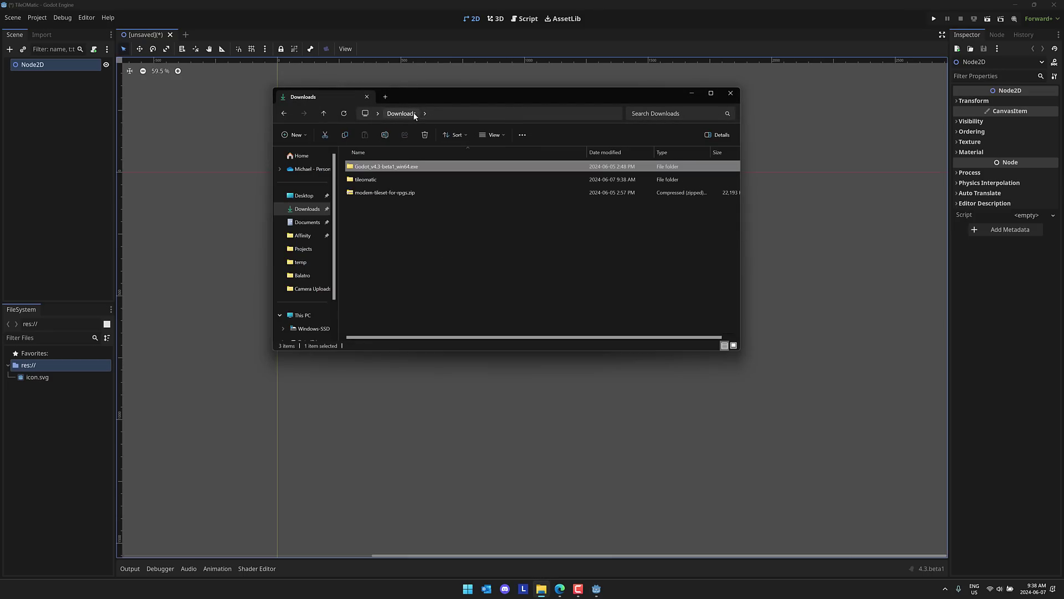
right_click(396, 194)
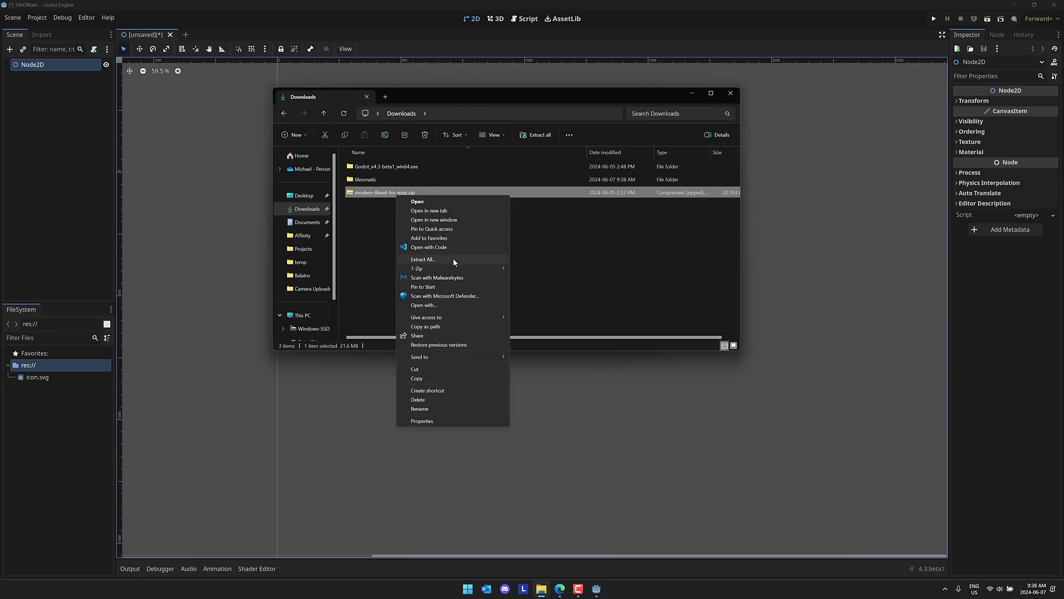
mouse_move(454, 267)
click(563, 303)
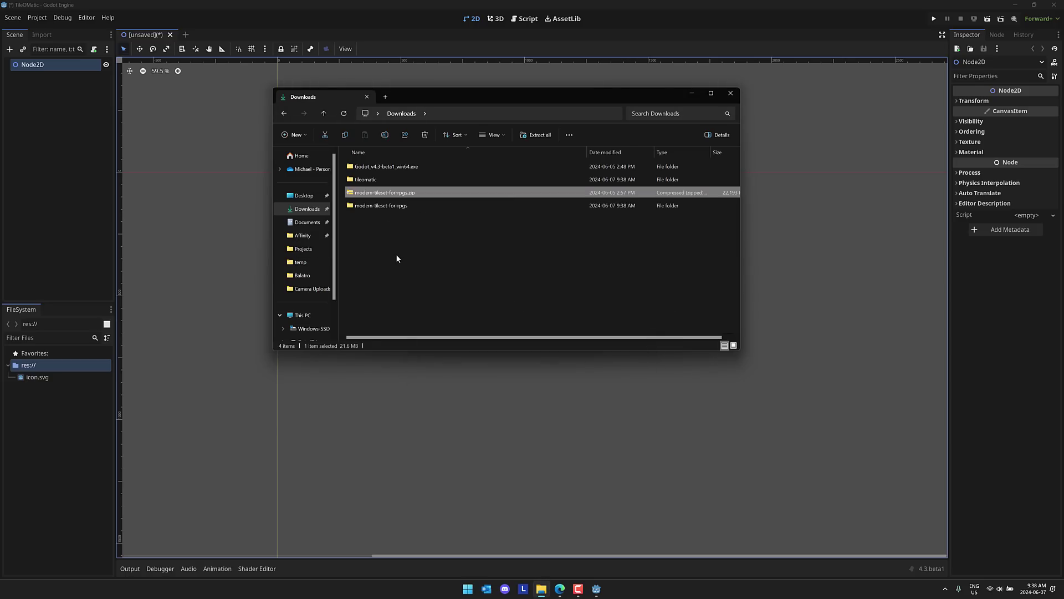
Open the extracted tileset's 48px+MVMZ folder, show its images as thumbnails, and copy all of them
double_click(373, 205)
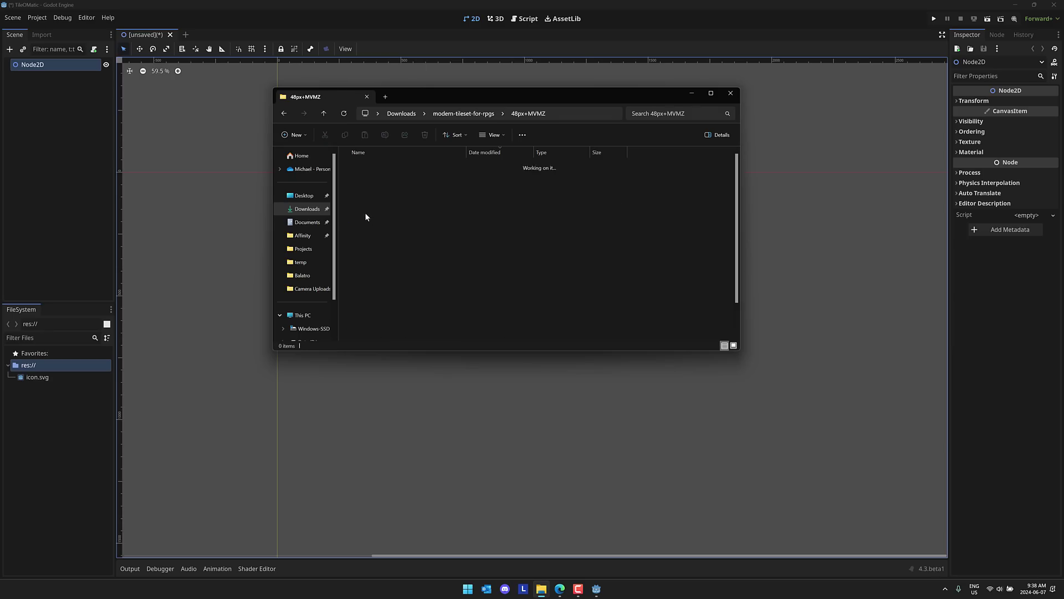
double_click(366, 216)
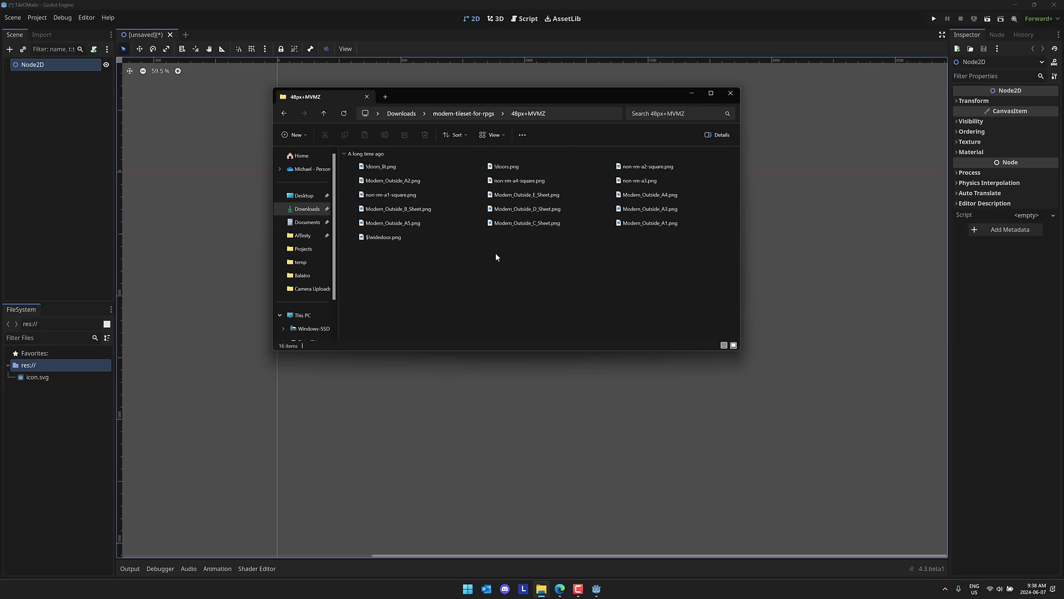
ctrl+scroll(496, 256, up, 3)
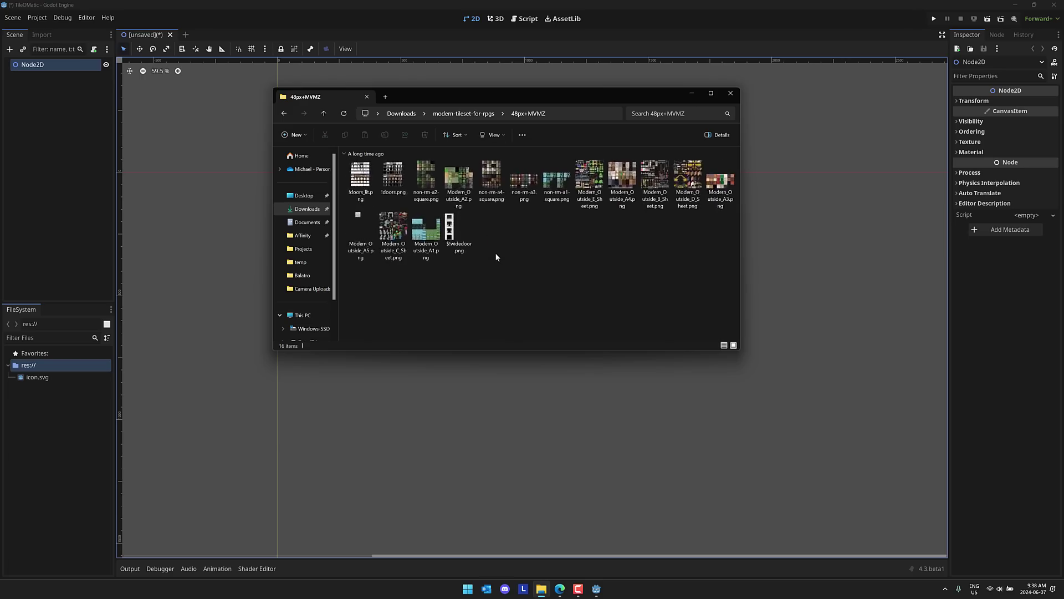
ctrl+scroll(496, 257, up, 1)
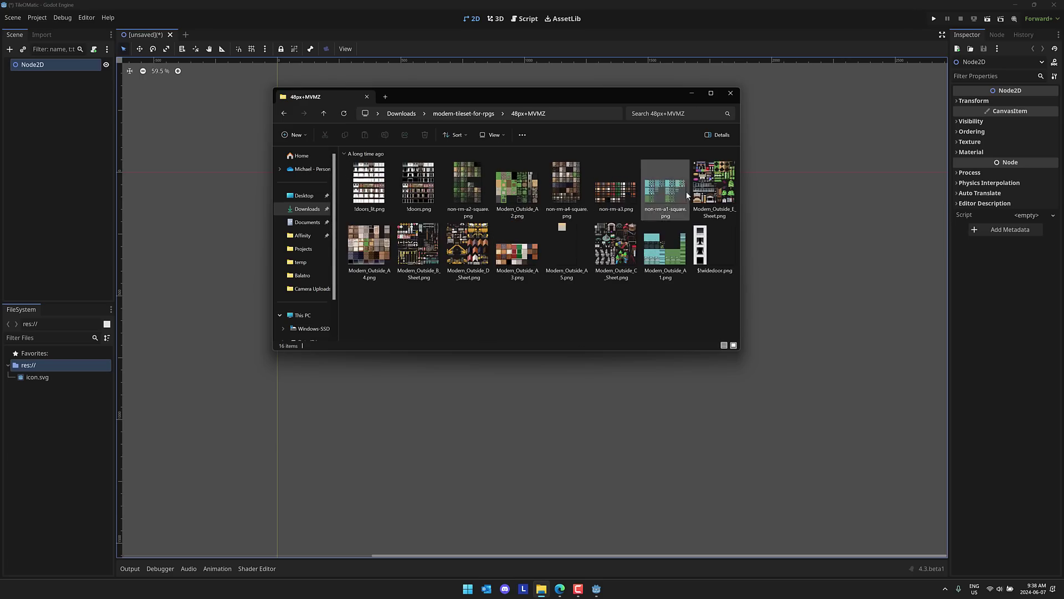
ctrl+scroll(657, 304, down, 3)
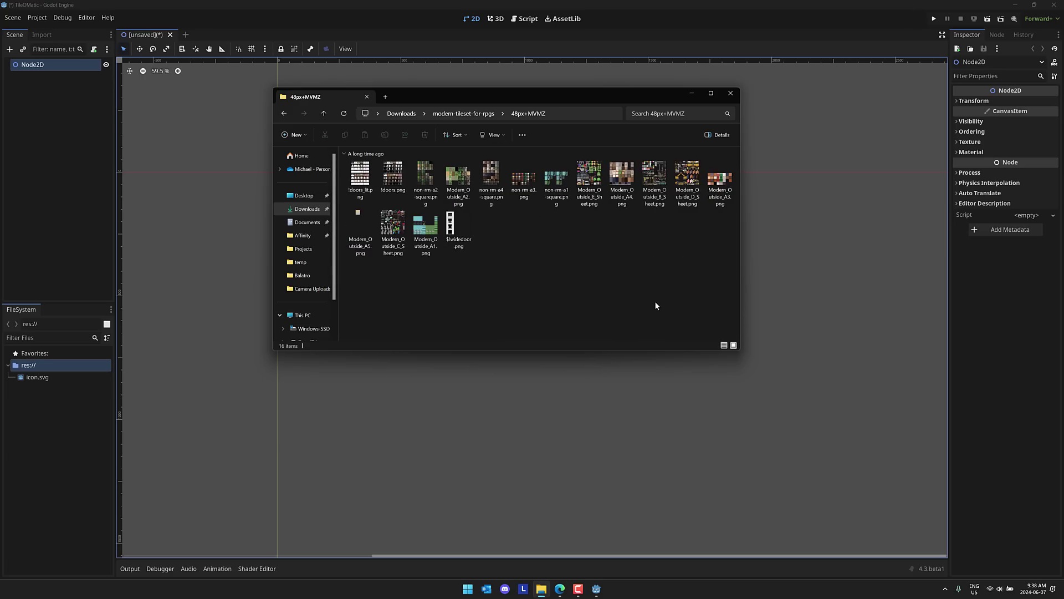
ctrl+scroll(655, 304, up, 1)
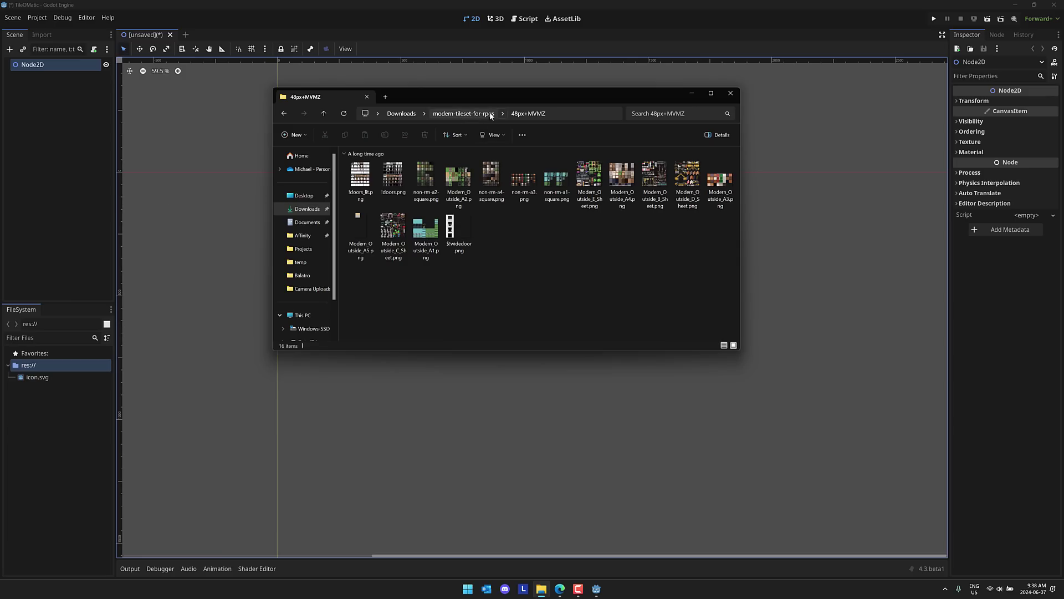
key(ctrl+a)
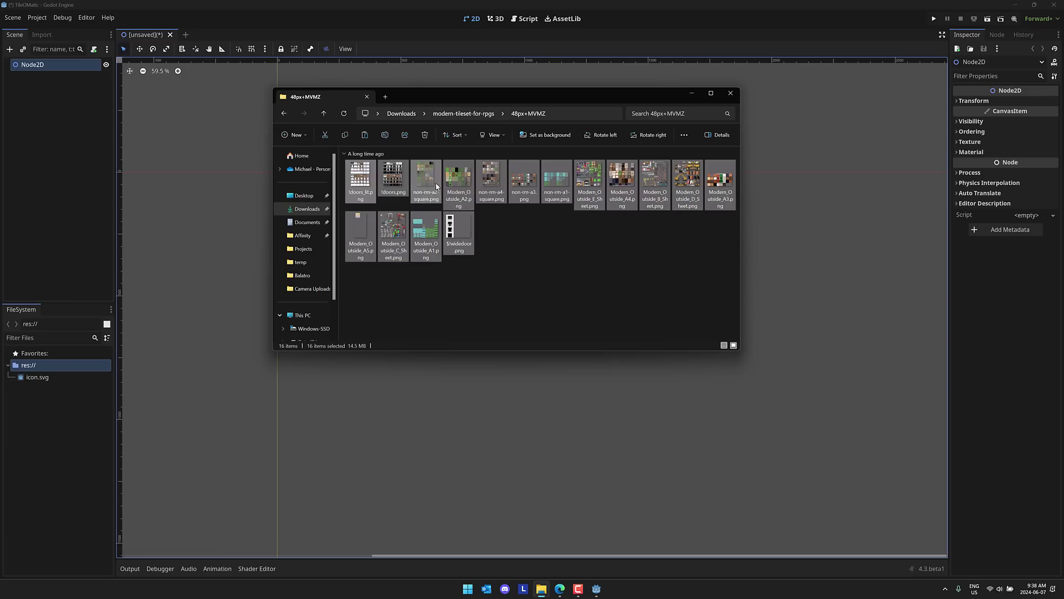
Create a Tiles folder inside the tileomatic project folder, paste the tileset images into it, and return to Godot
click(20, 420)
right_click(20, 420)
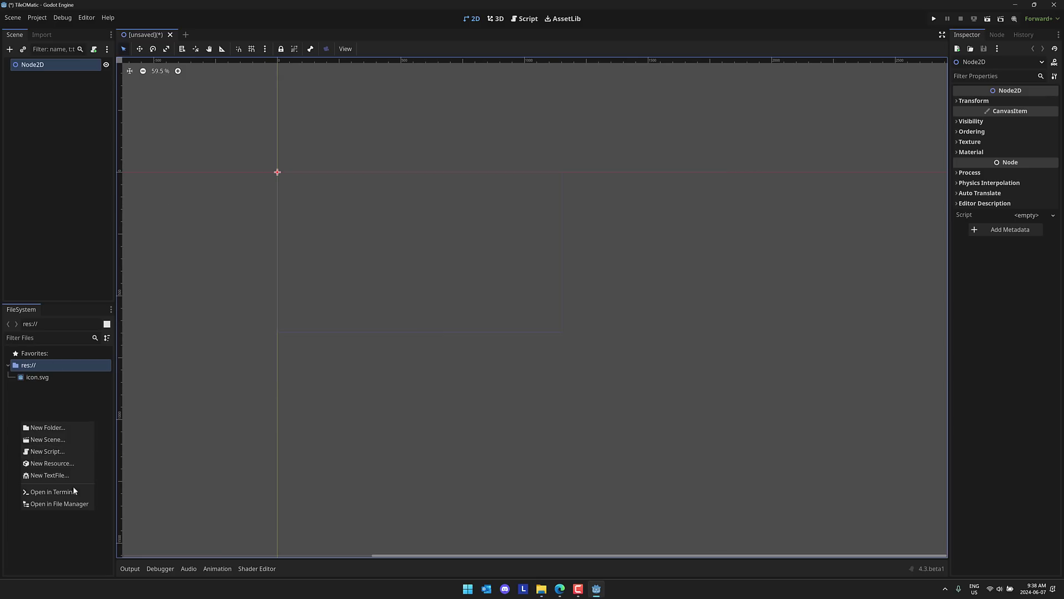
click(70, 503)
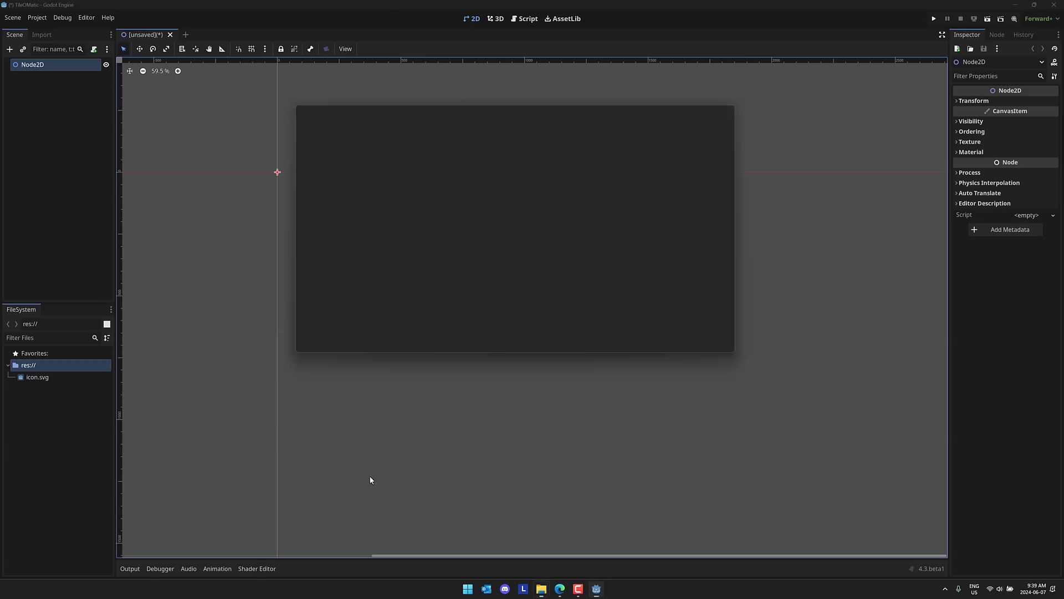
right_click(499, 284)
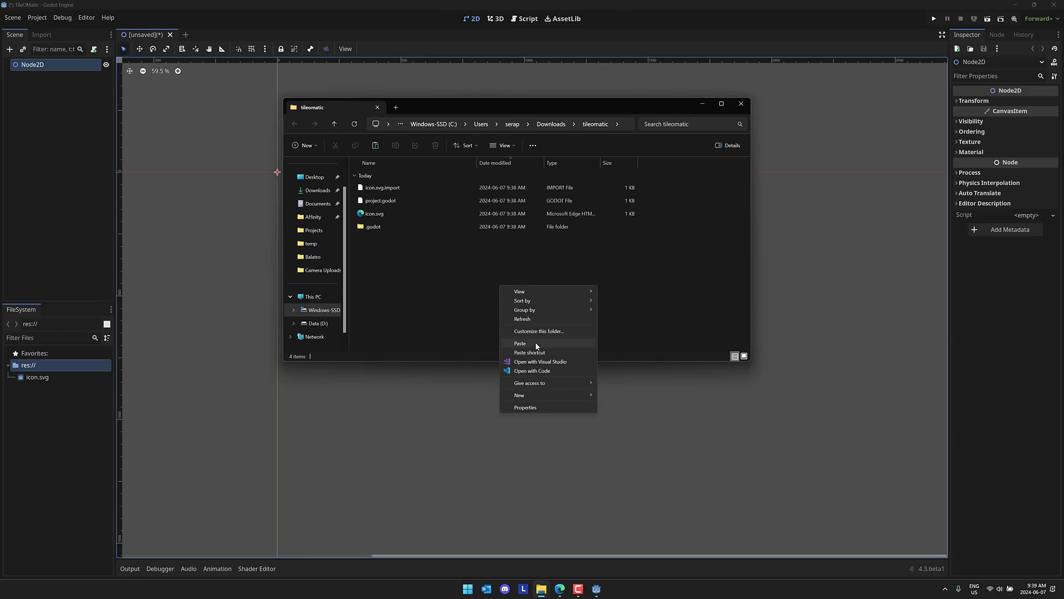
mouse_move(544, 394)
click(612, 397)
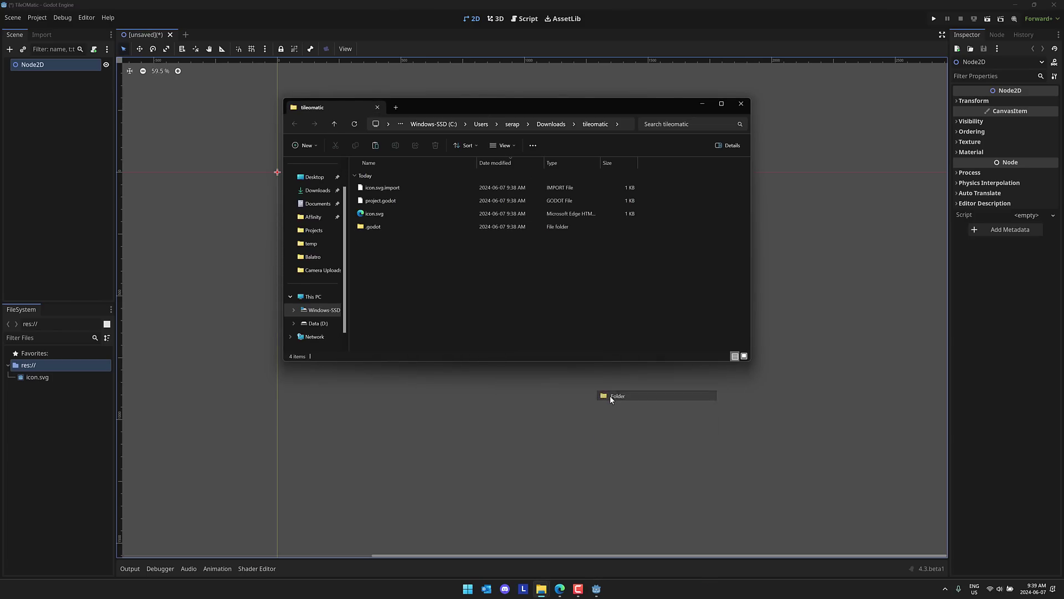
text(assets)
key(Return)
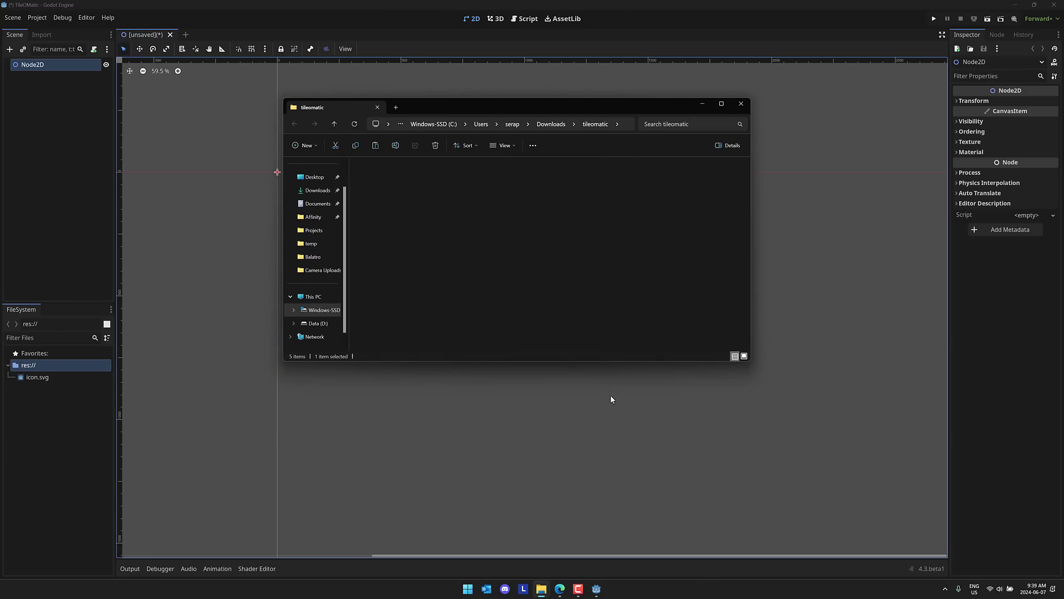
key(Return)
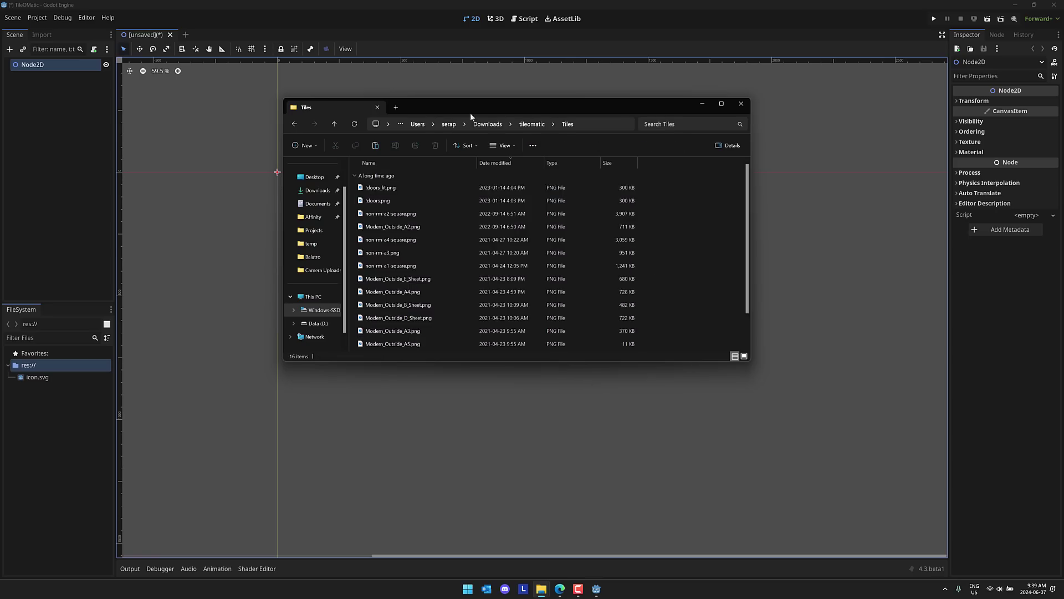
click(495, 59)
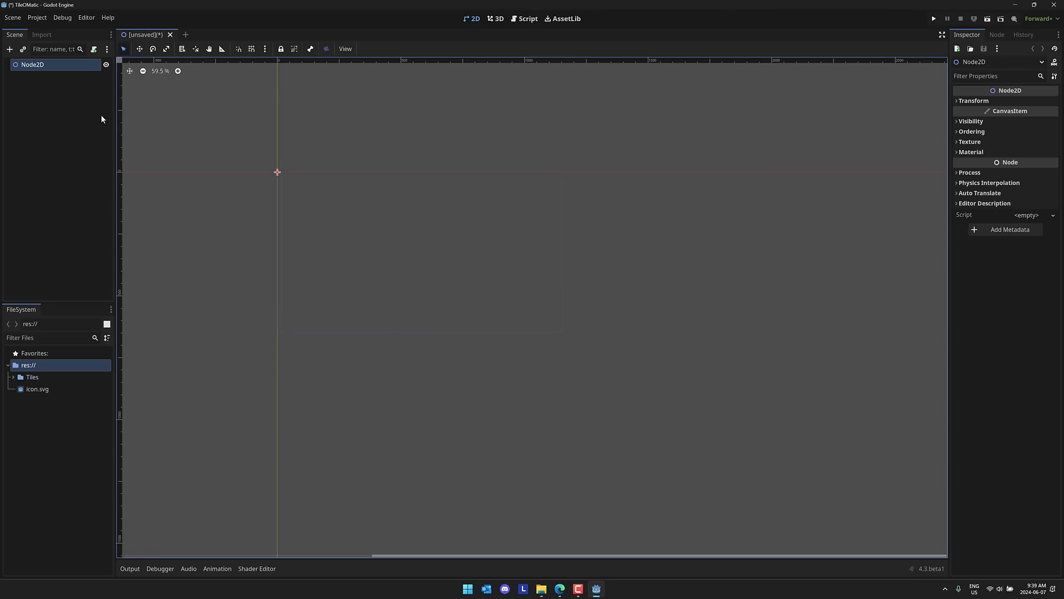
click(6, 50)
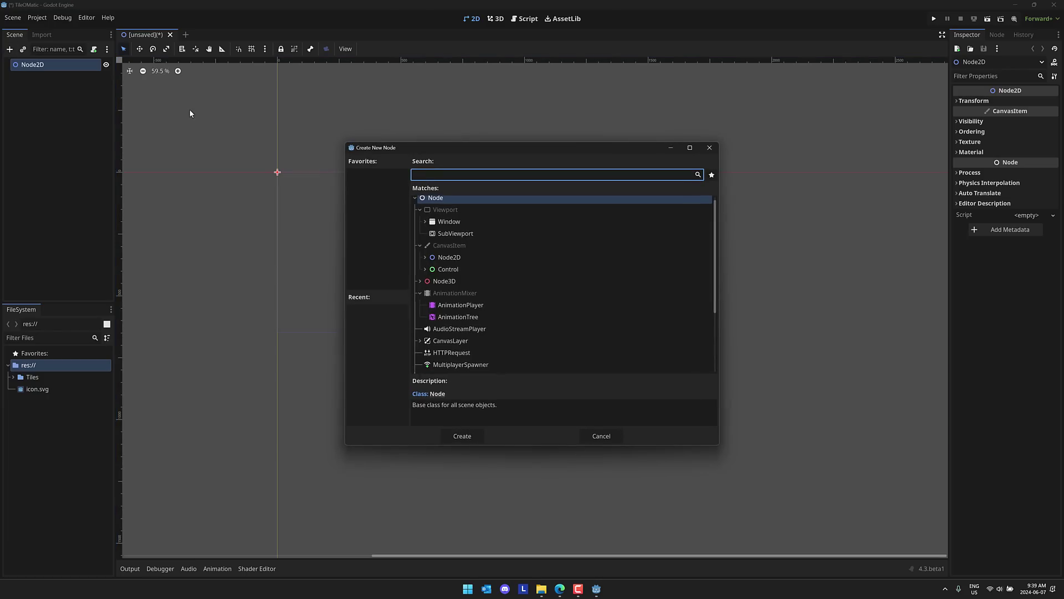
text(tilemap)
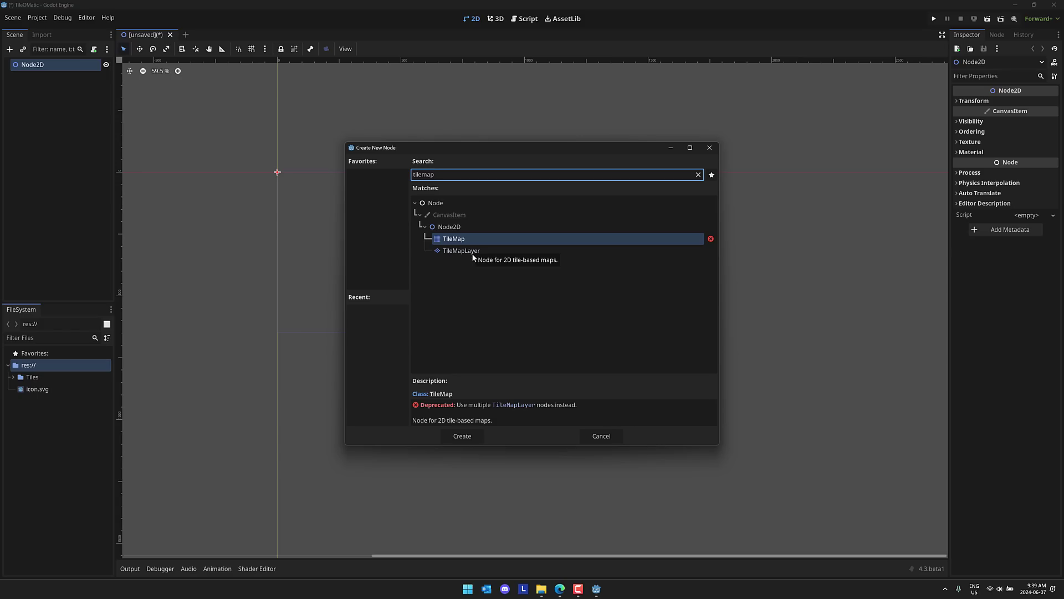
key(Escape)
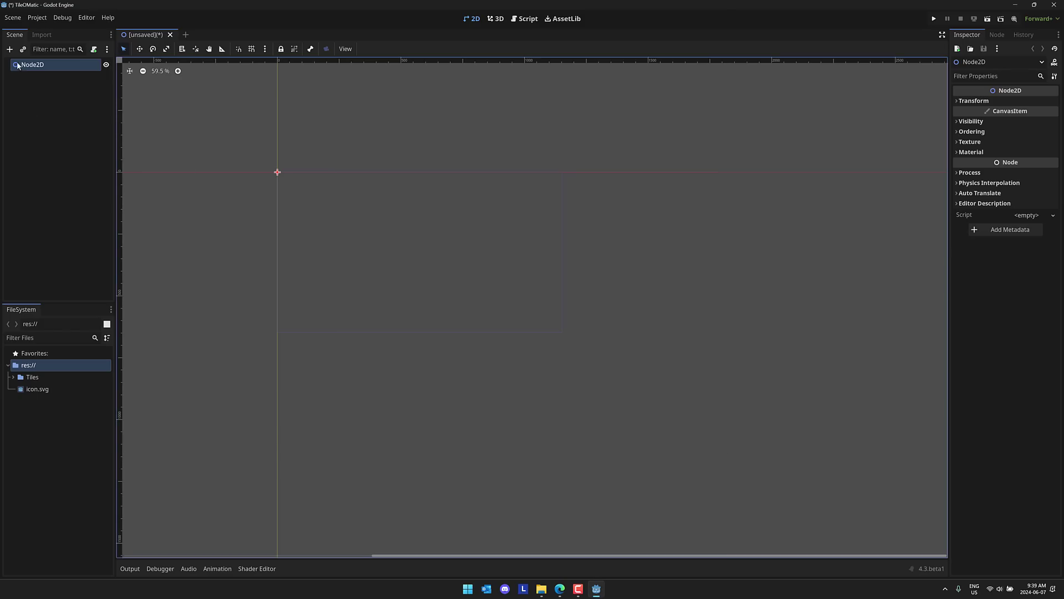
Add a plain Node under the Node2D root and rename it MyMap
click(9, 49)
text(node)
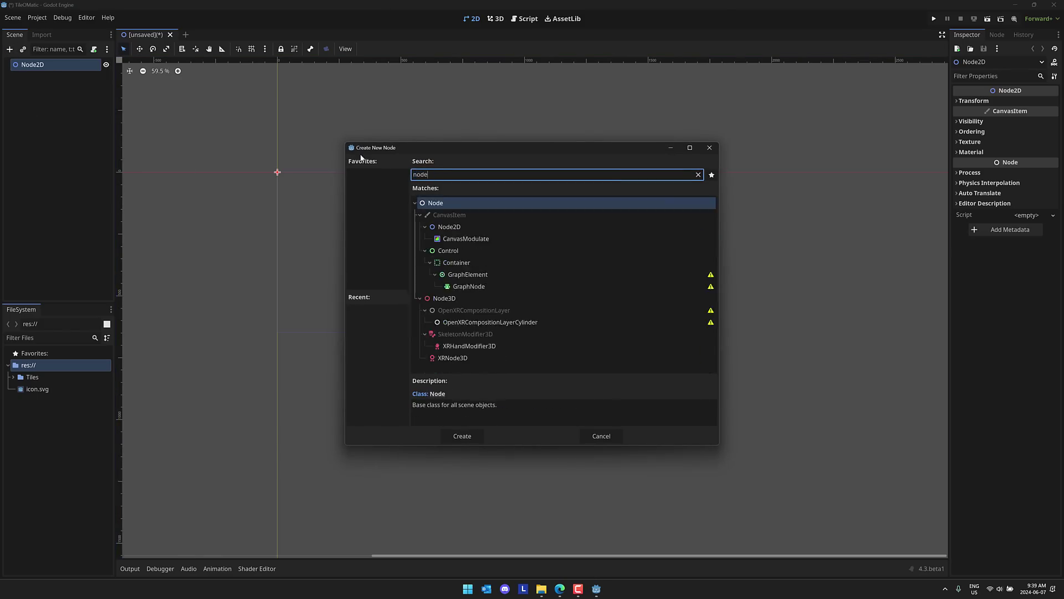
key(Return)
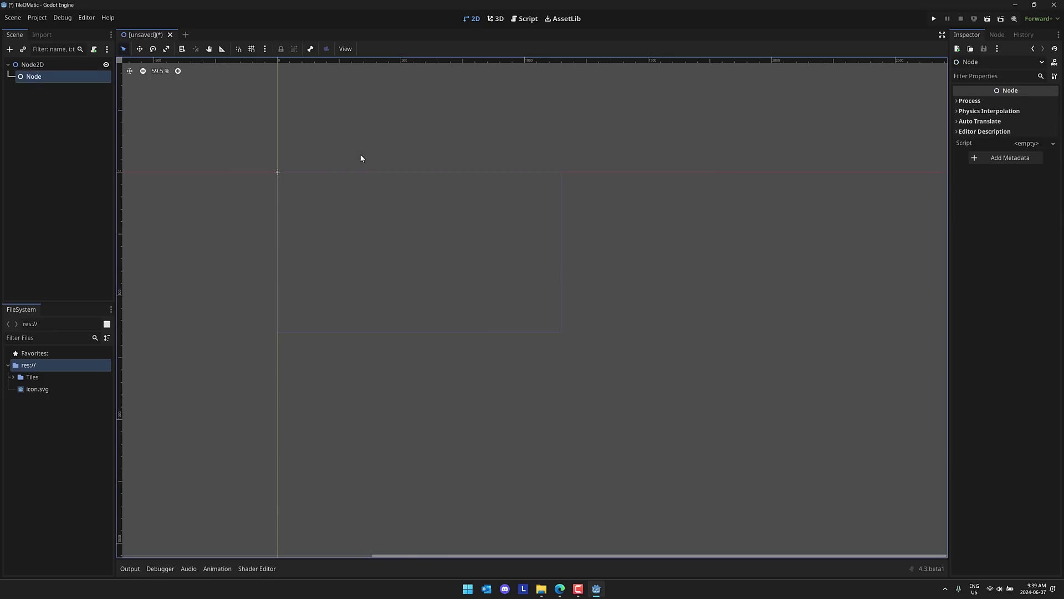
double_click(32, 77)
text(MyMap)
key(Return)
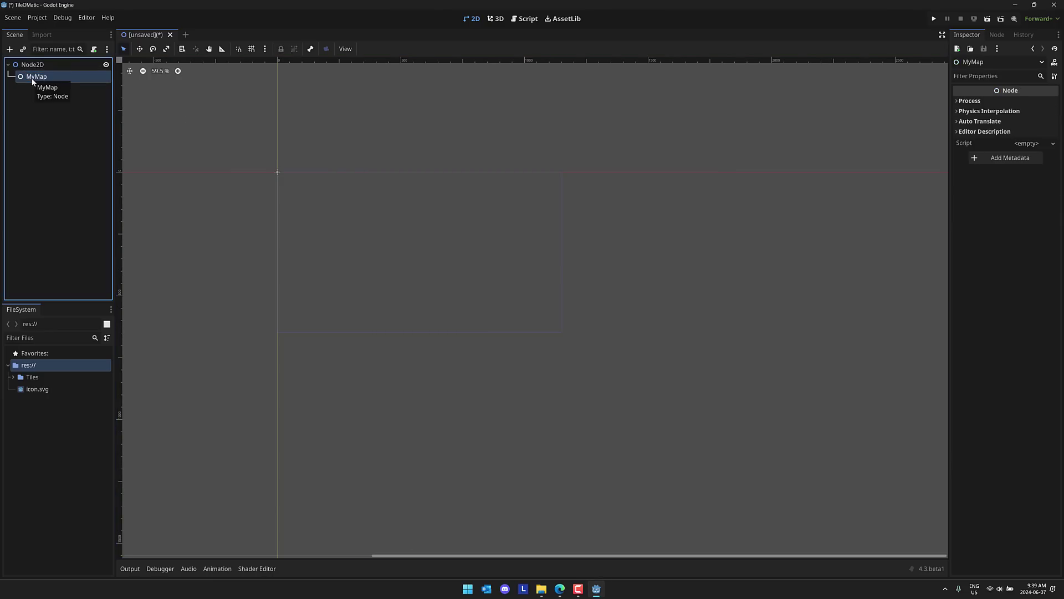
Add a TileMapLayer node as a child of MyMap and rename it Ground
click(10, 51)
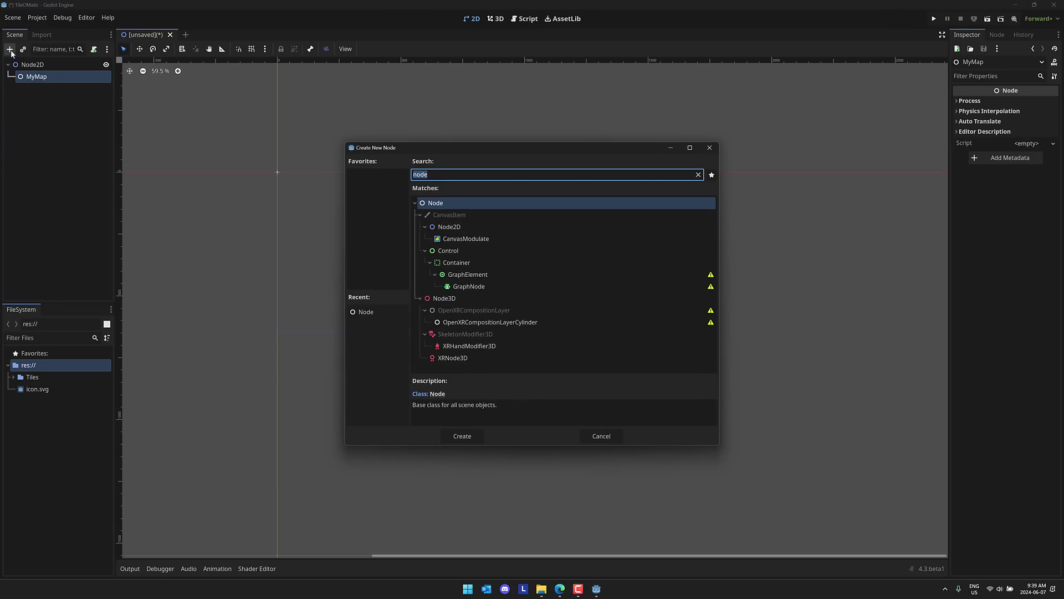
text(tilemap)
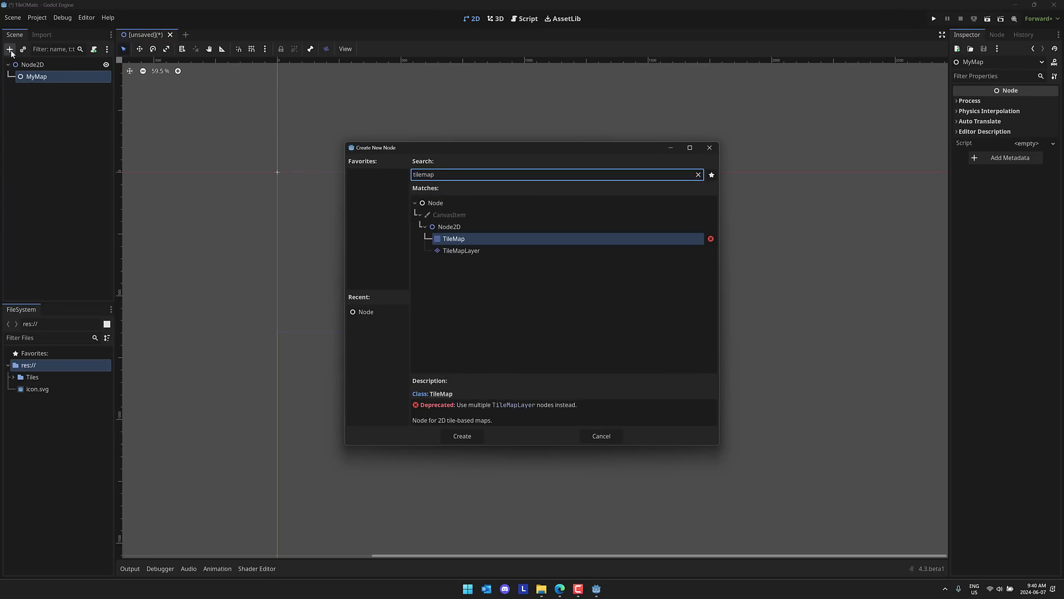
key(Down)
key(Return)
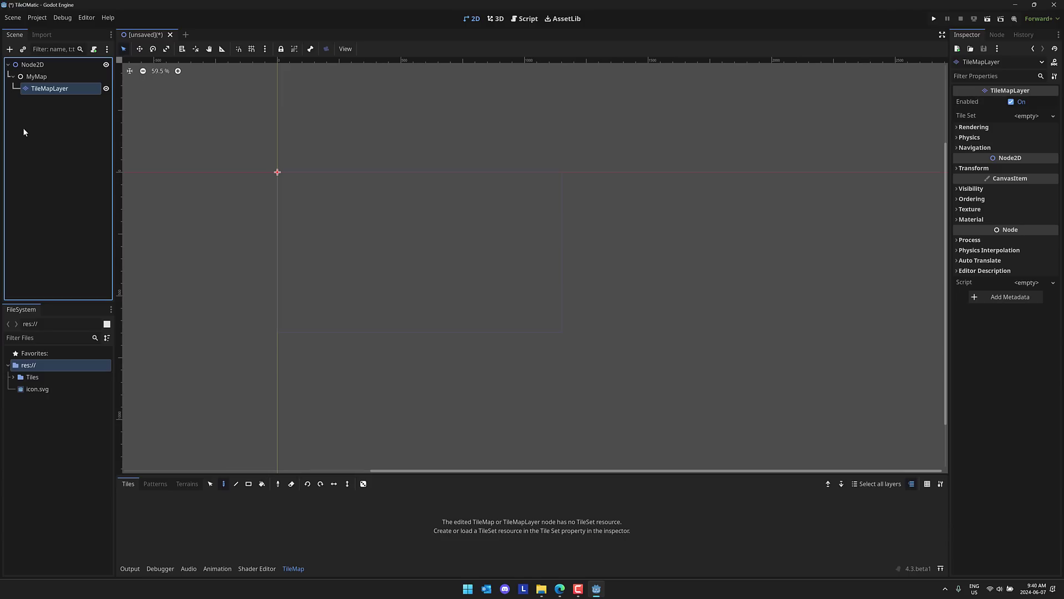
double_click(65, 89)
double_click(65, 90)
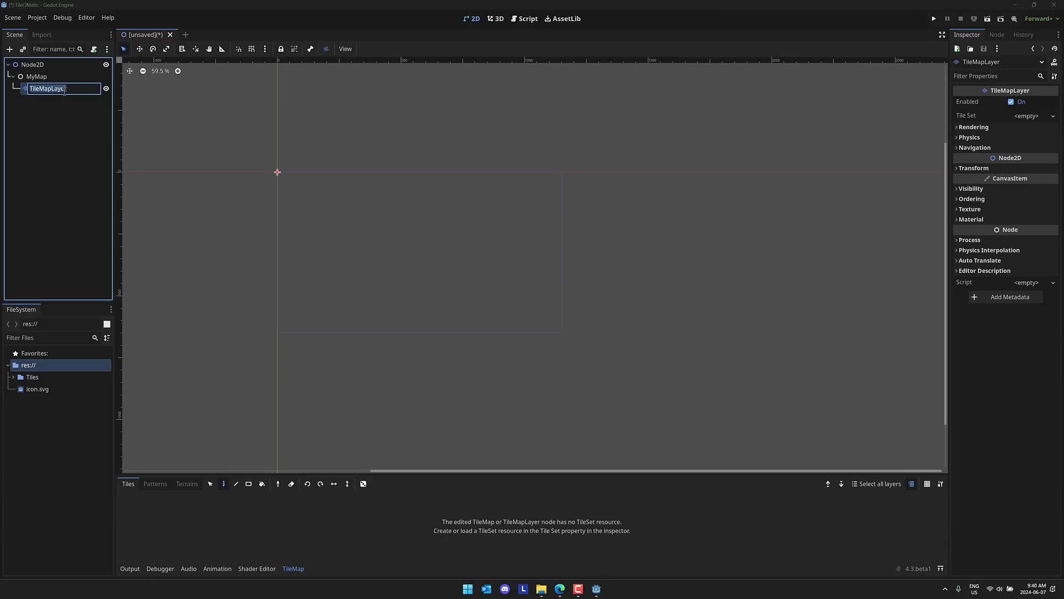
text(Ground)
key(Return)
Add a second TileMapLayer node as a child of MyMap and rename it Buidlings
click(38, 78)
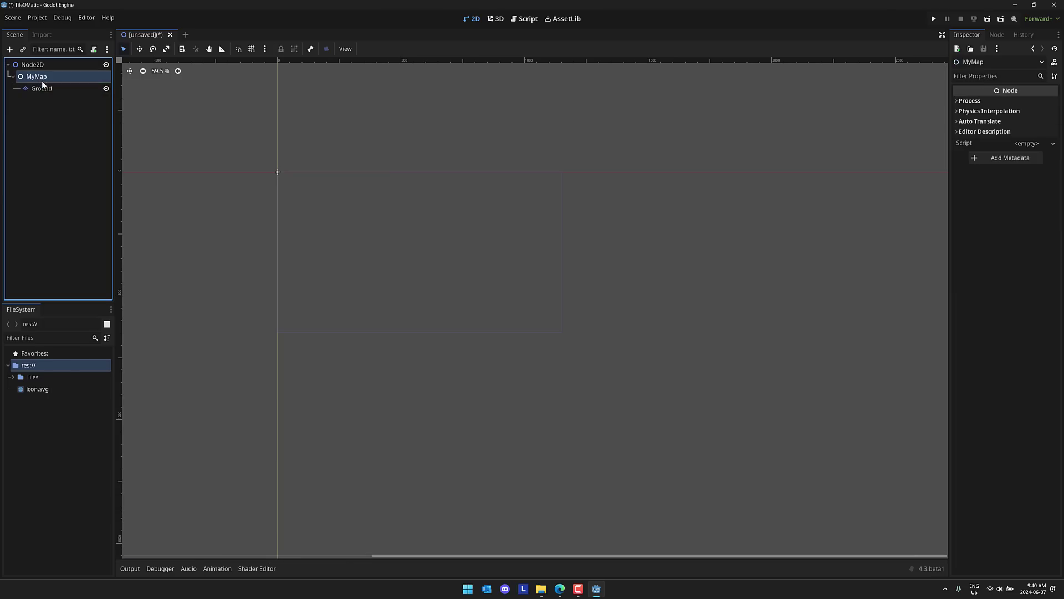
right_click(42, 82)
click(72, 89)
click(464, 253)
double_click(464, 253)
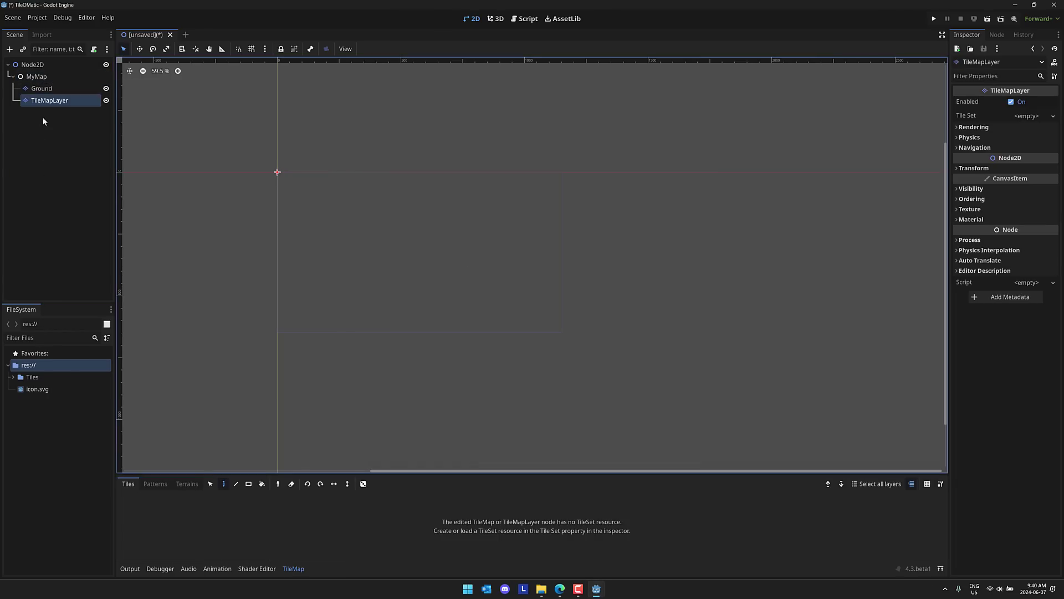
double_click(51, 102)
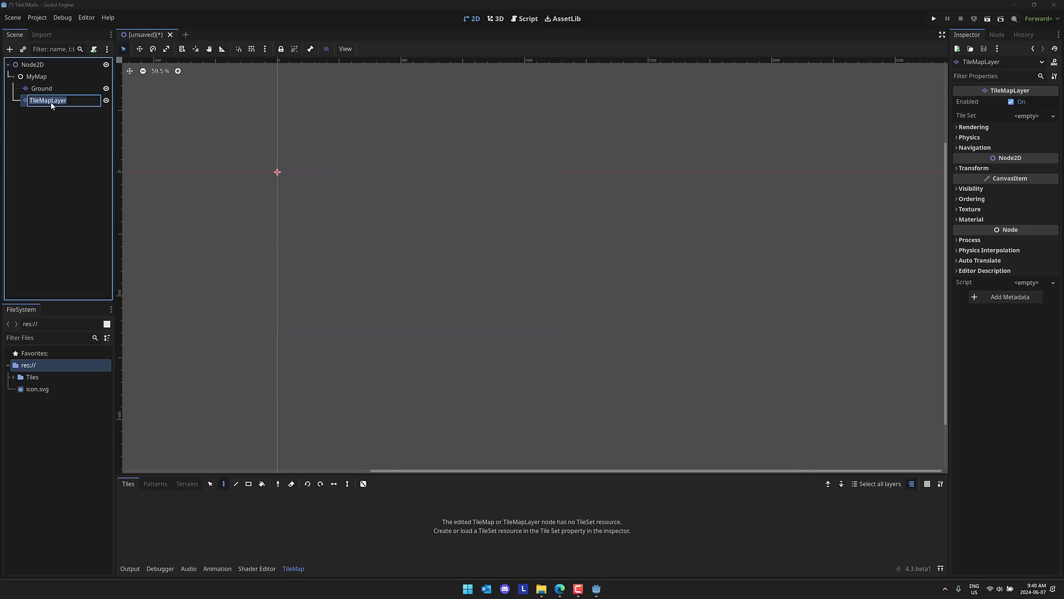
text(Buidlings)
key(Return)
Add a third TileMapLayer node as a child of MyMap and rename it Props
click(43, 77)
right_click(43, 78)
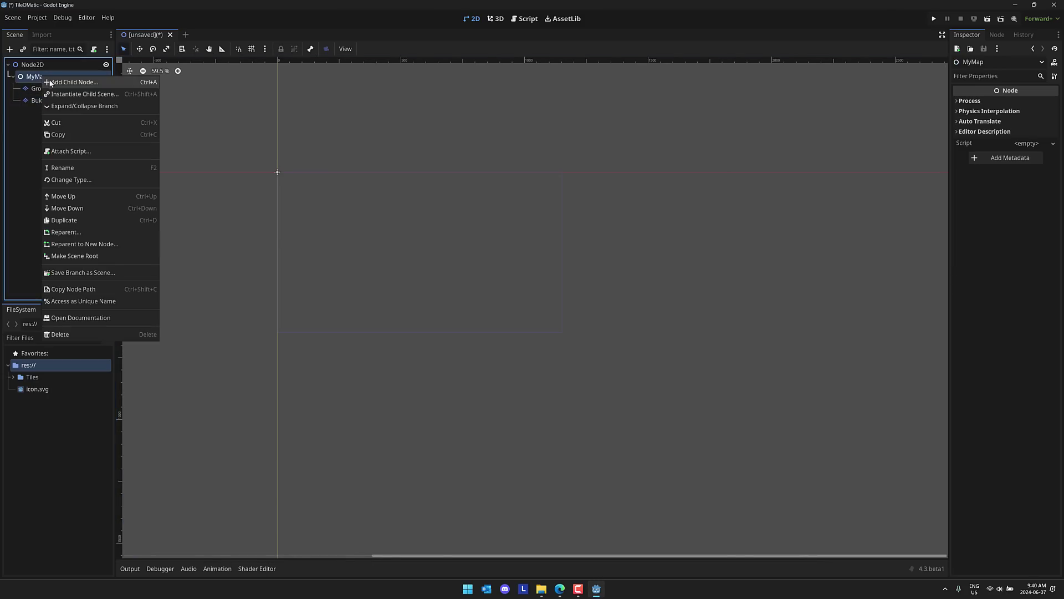
click(64, 81)
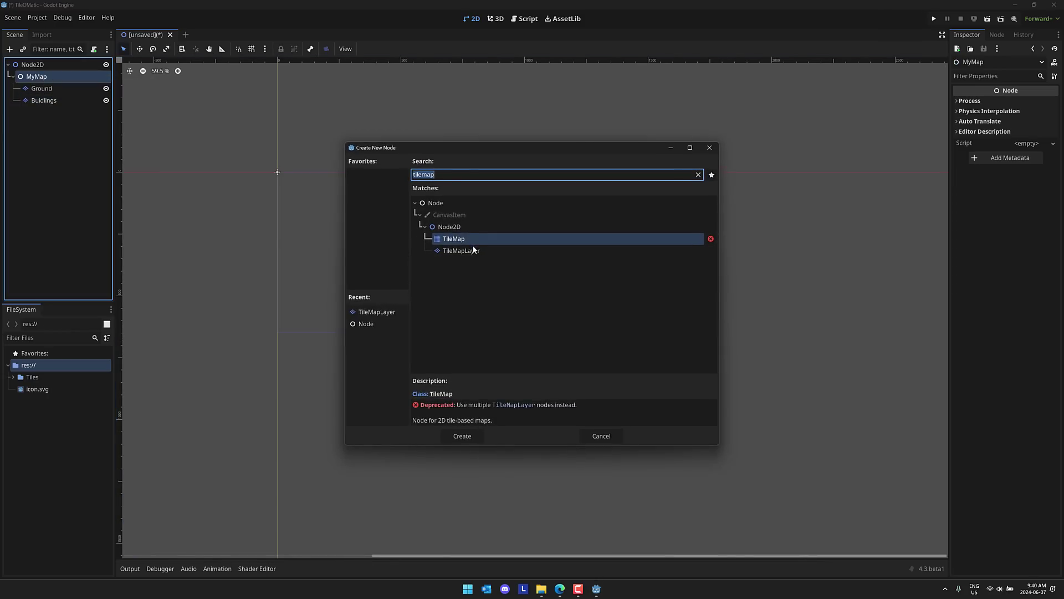
double_click(469, 251)
click(36, 112)
text(Props)
key(Return)
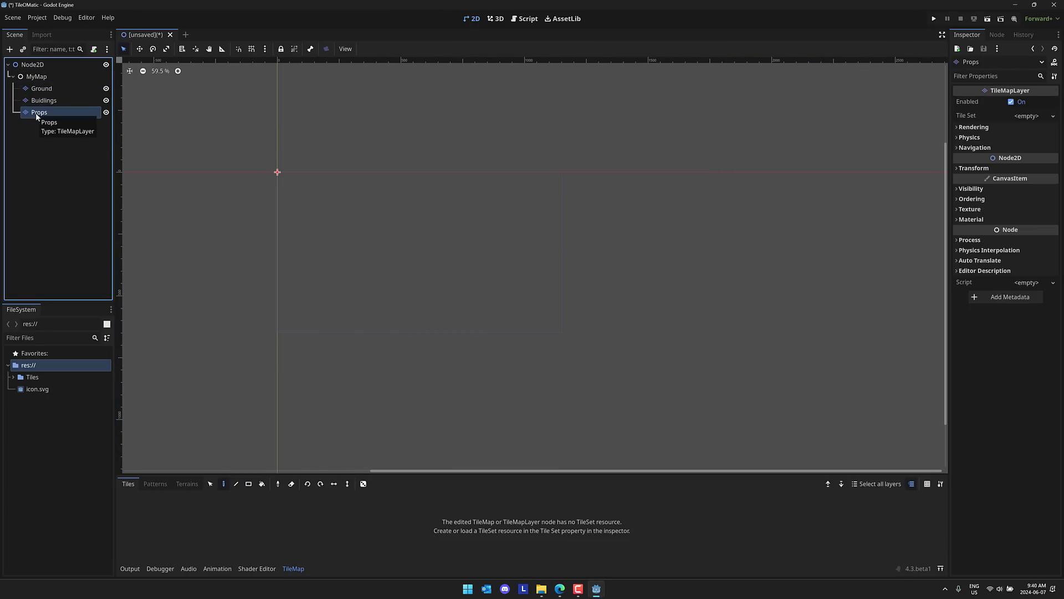
Give the Ground layer a new TileSet and set its tile size to 48 × 48 px
click(38, 91)
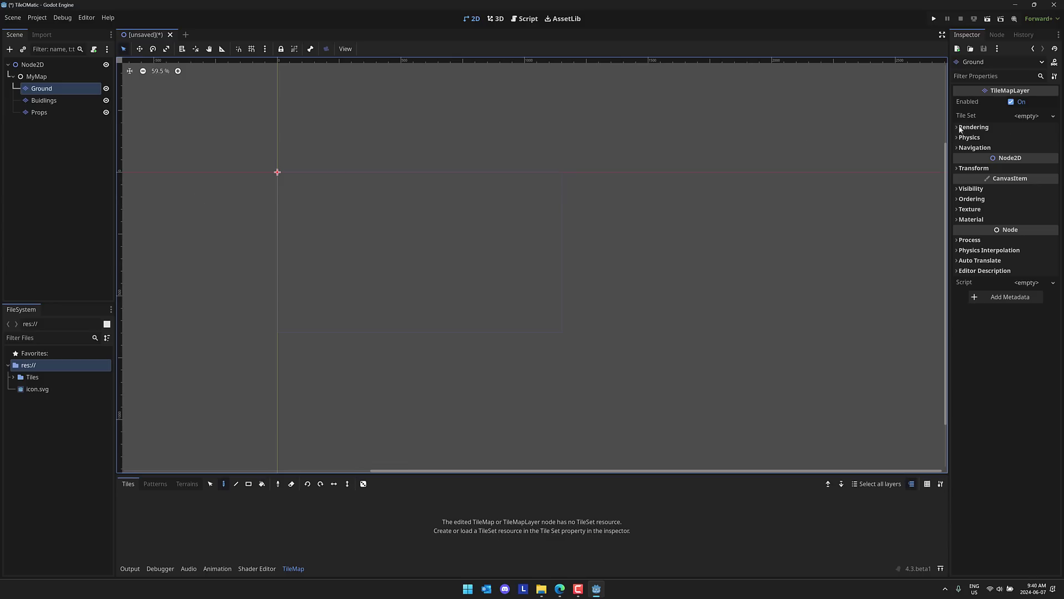
click(1054, 117)
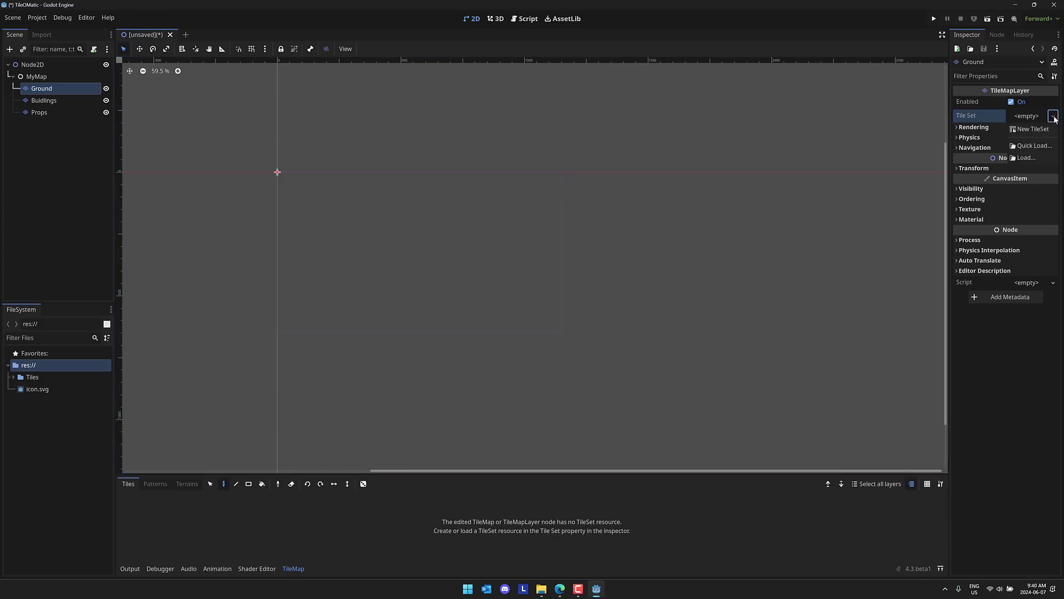
click(1032, 128)
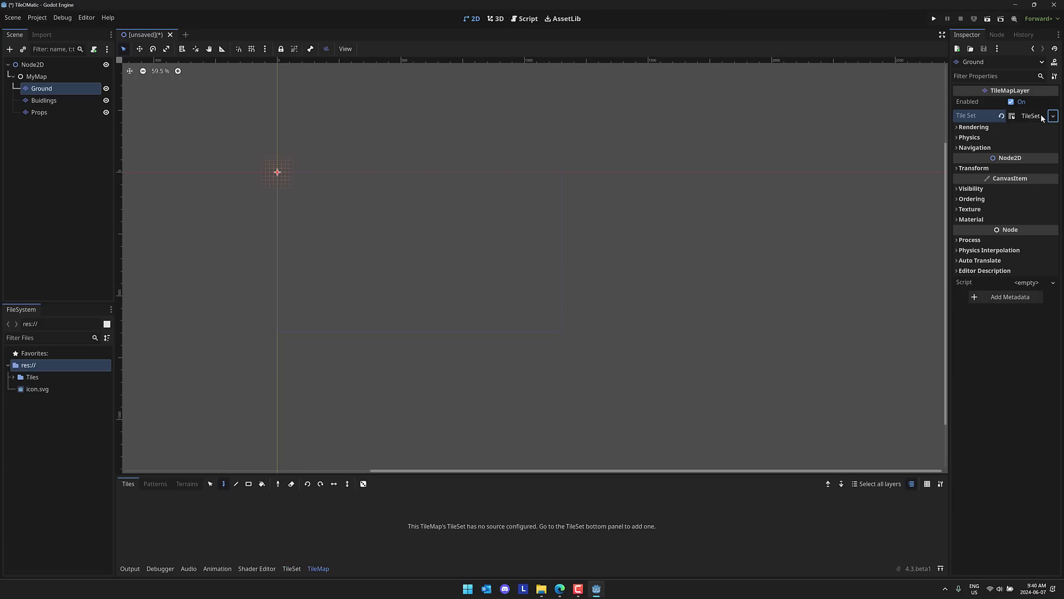
click(1040, 117)
click(1025, 178)
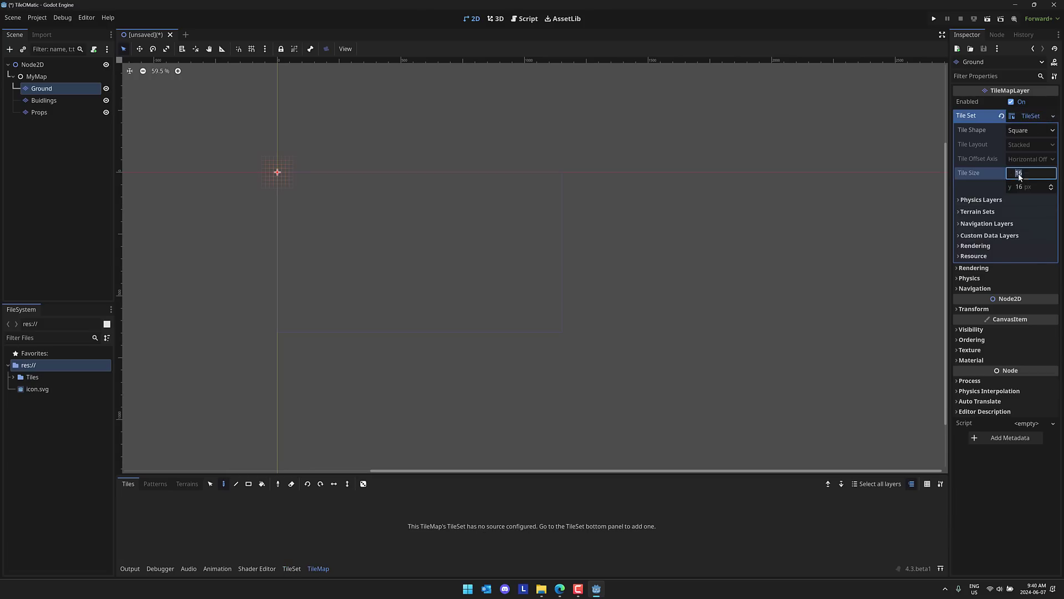
text(48)
key(Tab)
text(48)
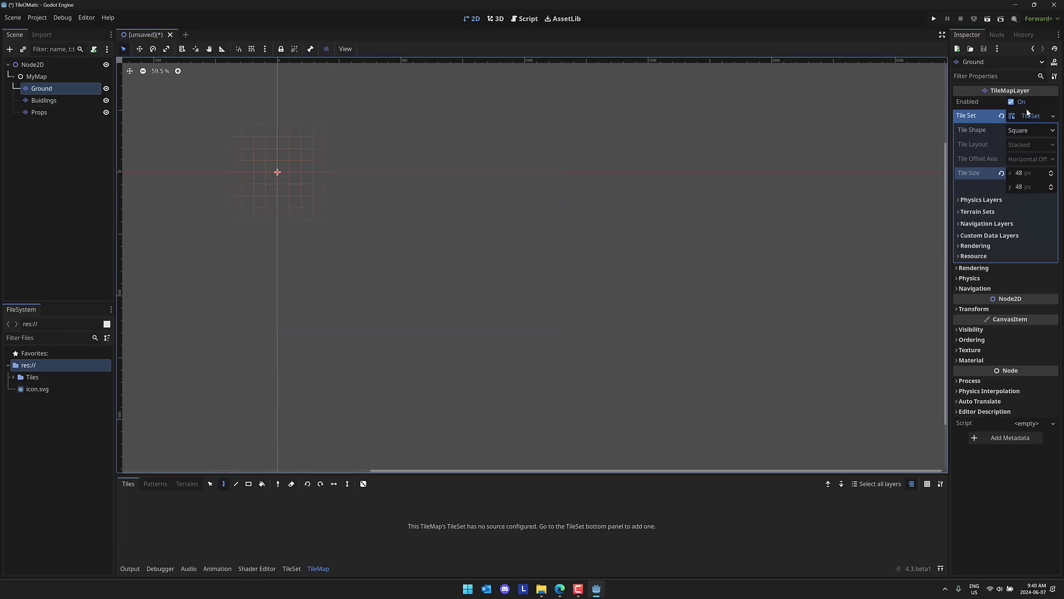
Add Modern_Outside_A1, Modern_Outside_A2, non-rm-a1-square and non-rm-a2-square from the Tiles folder as TileSet atlases, with tiles created automatically
click(292, 568)
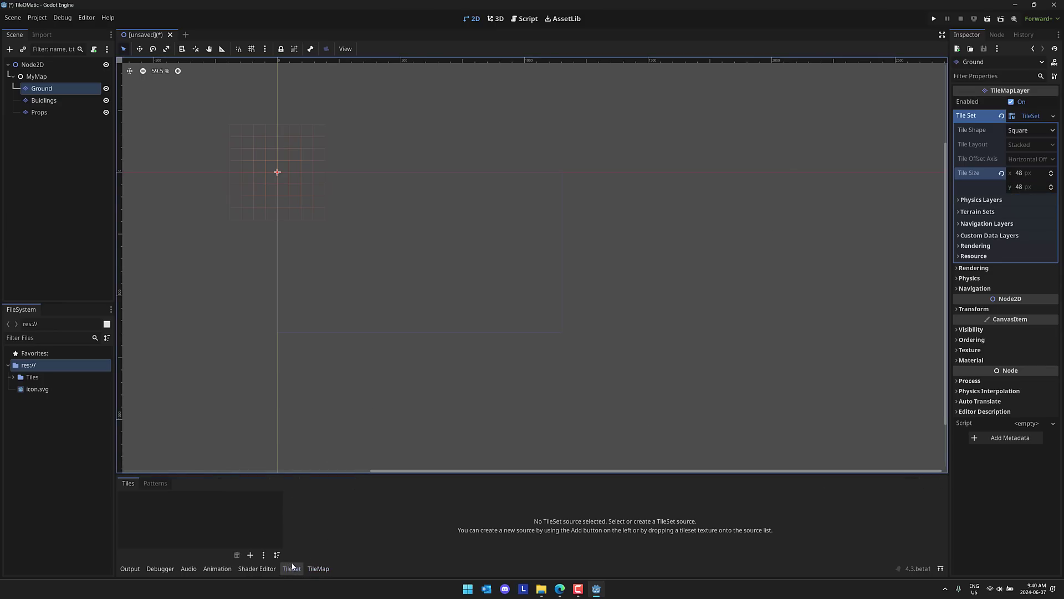
click(251, 554)
click(257, 561)
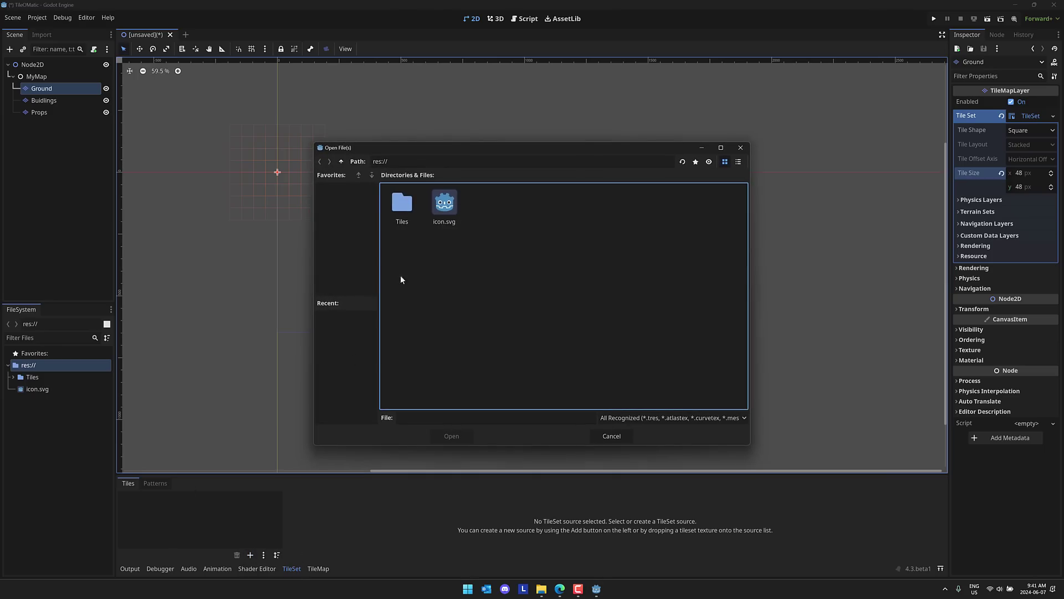
double_click(402, 209)
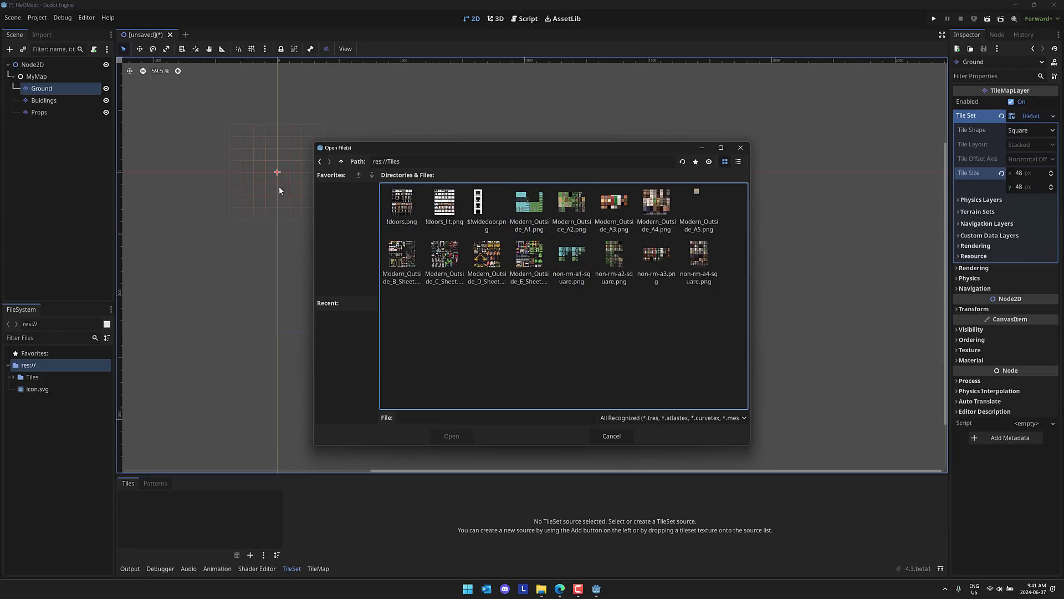
click(577, 205)
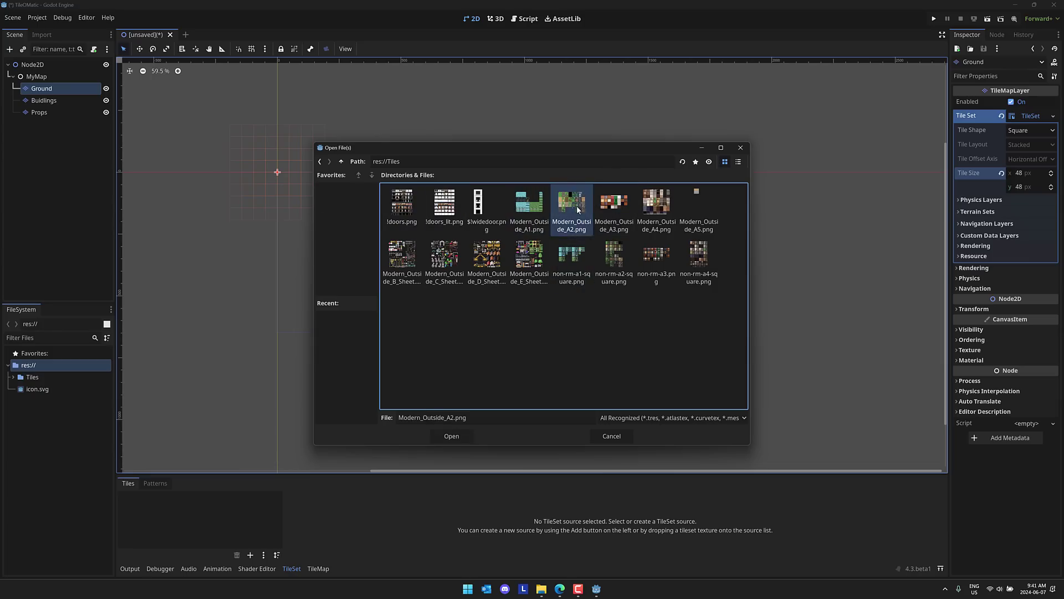
ctrl+click(576, 262)
ctrl+click(625, 256)
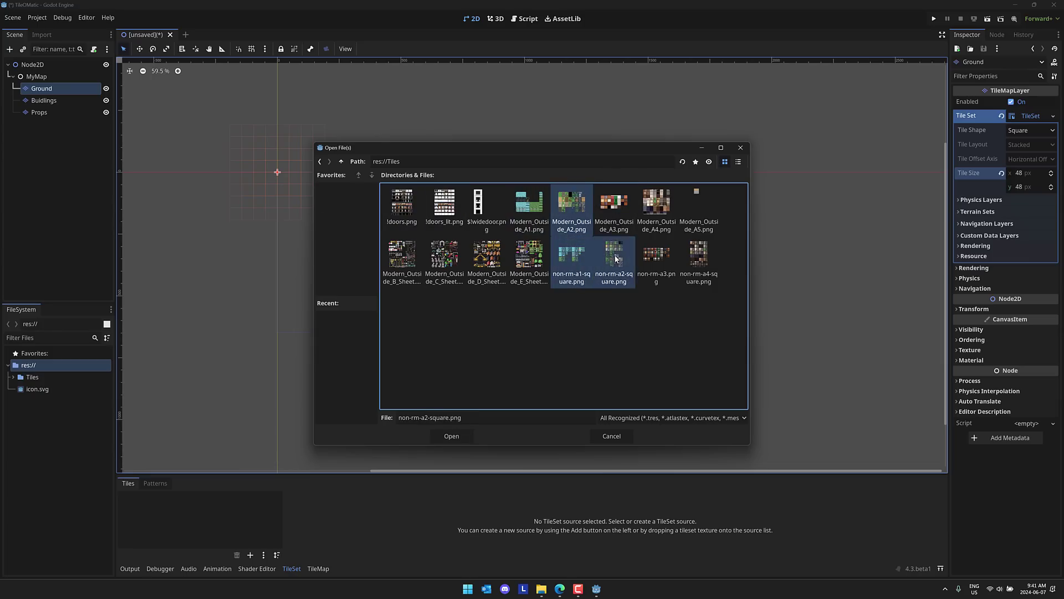
ctrl+click(541, 207)
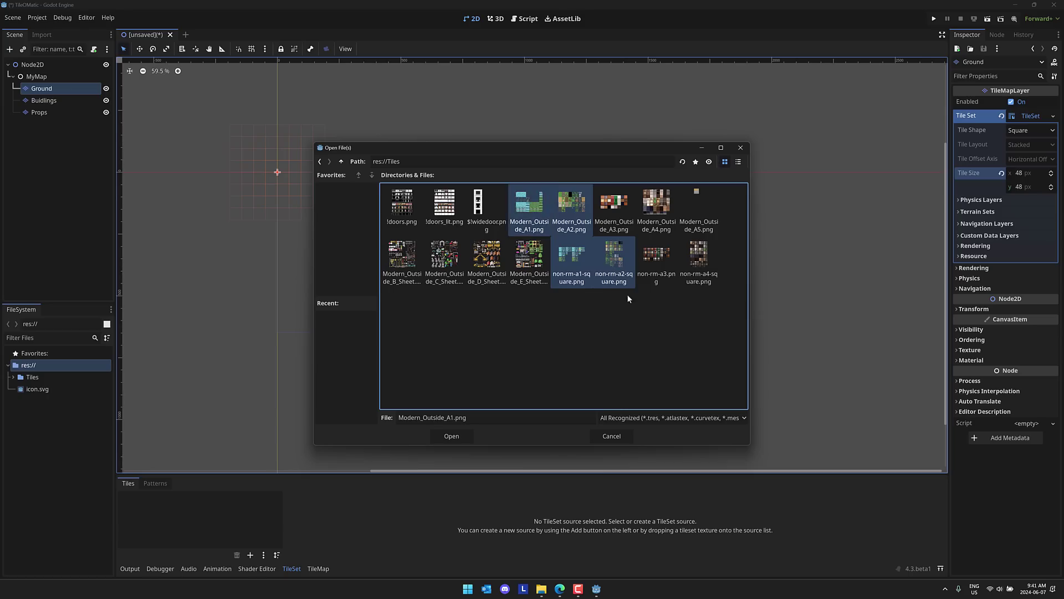
click(452, 436)
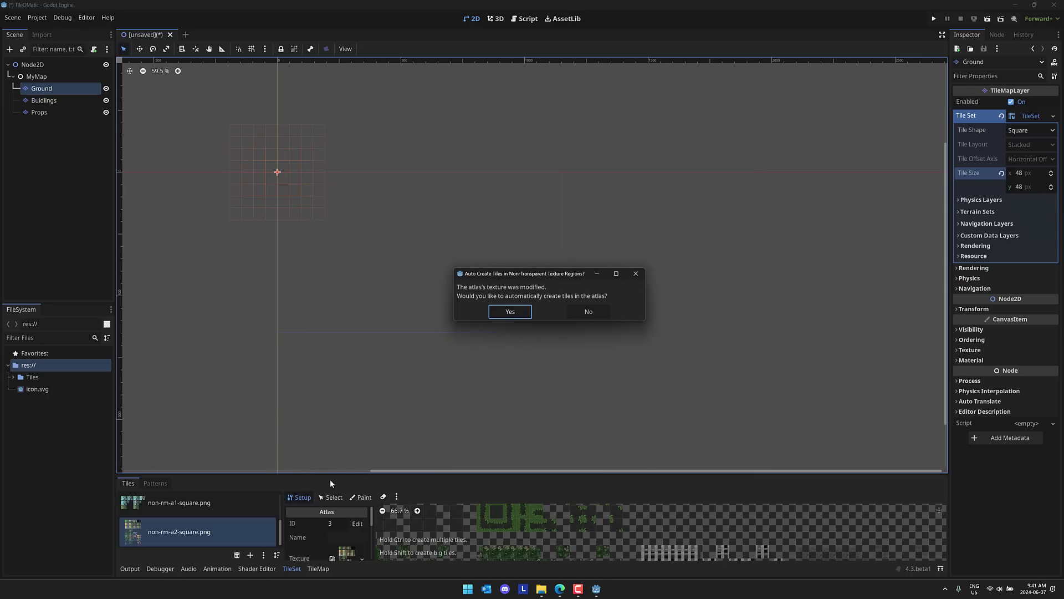
click(517, 312)
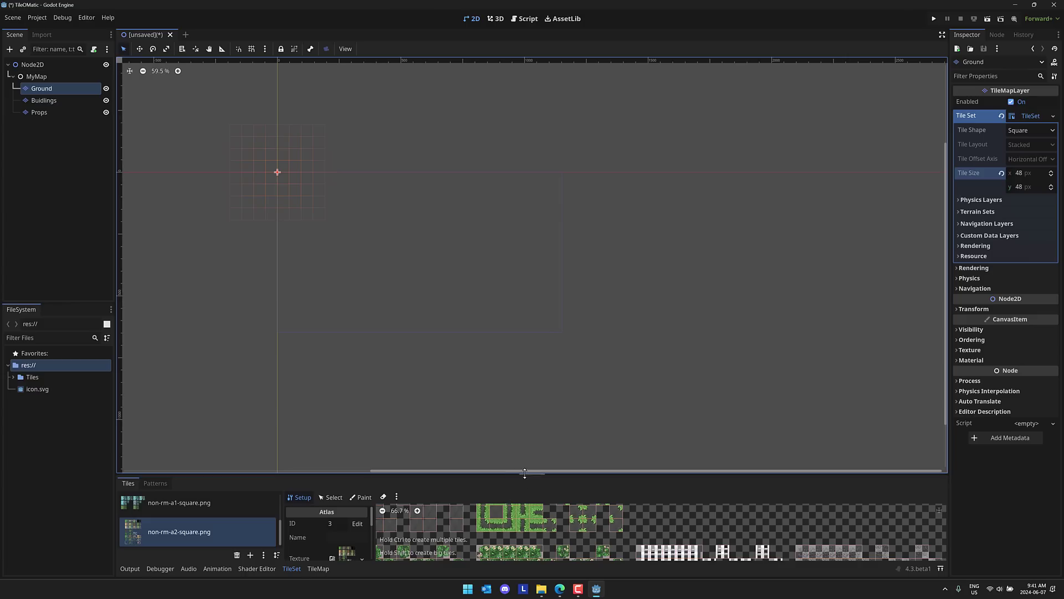
Enlarge the TileSet editor and examine the tiles in the non-rm-a2-square.png atlas
drag(541, 473, 541, 304)
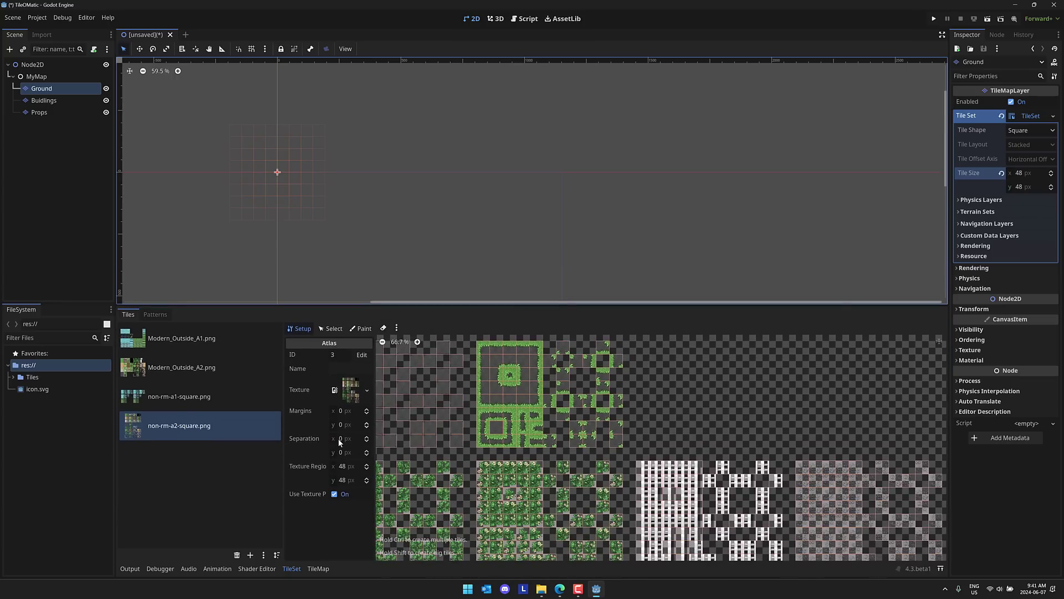
click(939, 341)
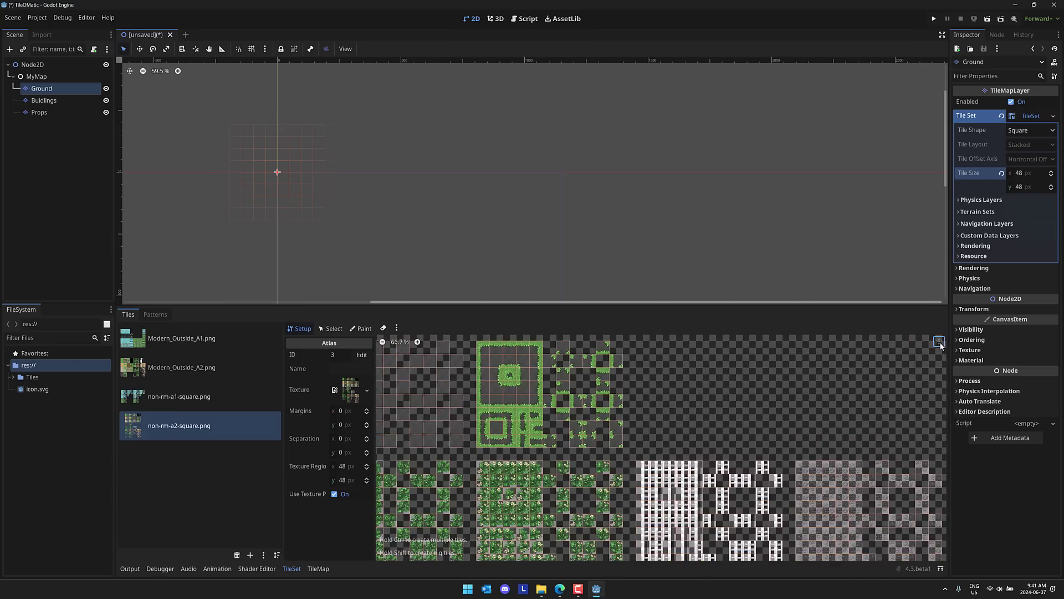
scroll(820, 432, down, 10)
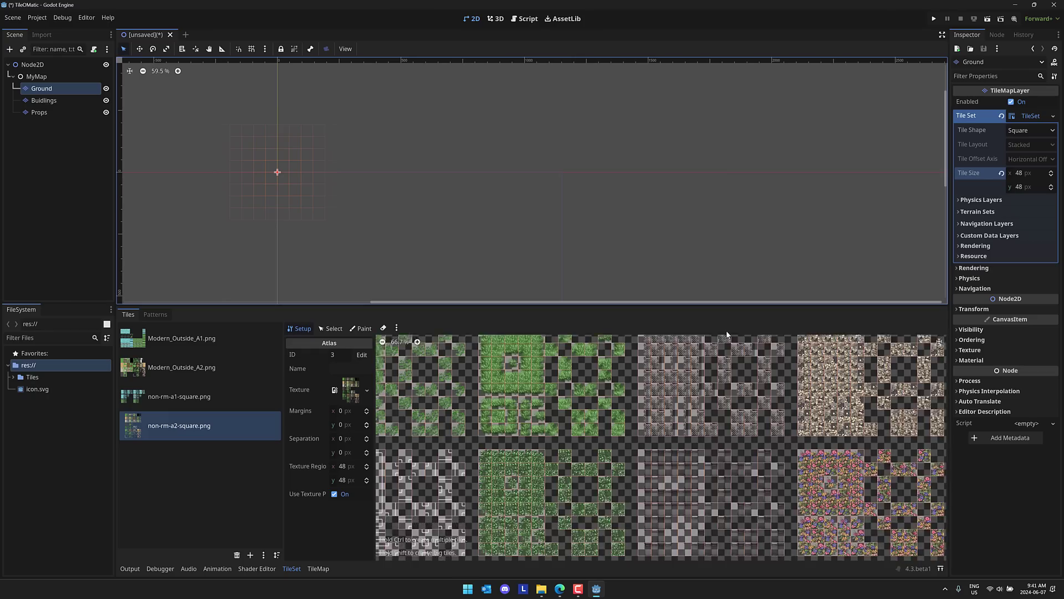
scroll(716, 376, up, 5)
scroll(717, 377, left, 5)
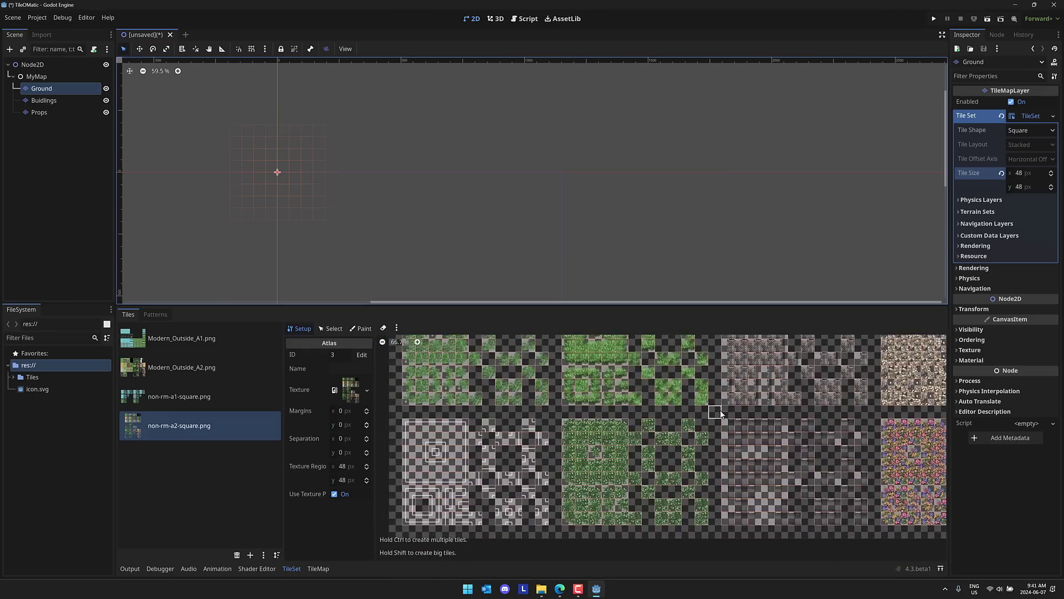
scroll(712, 417, up, 6)
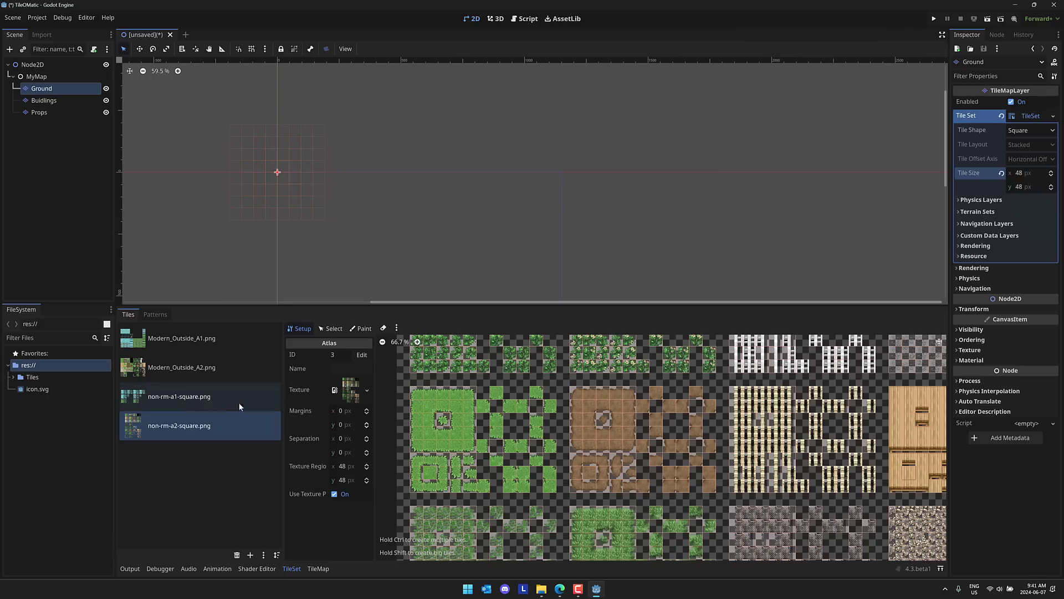
Paint a rectangular outline about 24 by 11 tiles on the Ground layer with a brown dirt tile from non-rm-a2-square.png
click(318, 569)
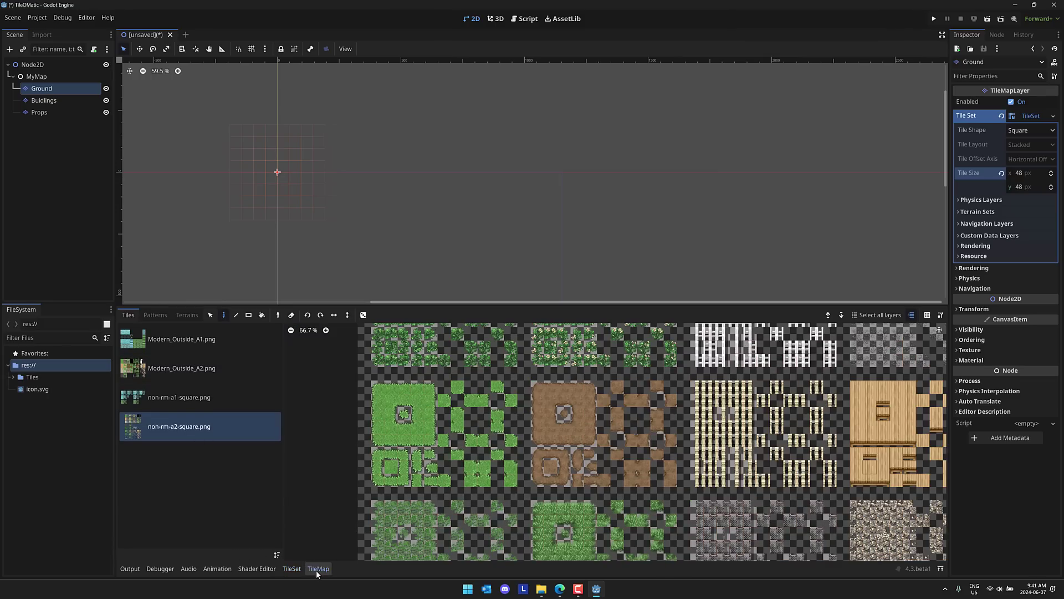
click(551, 400)
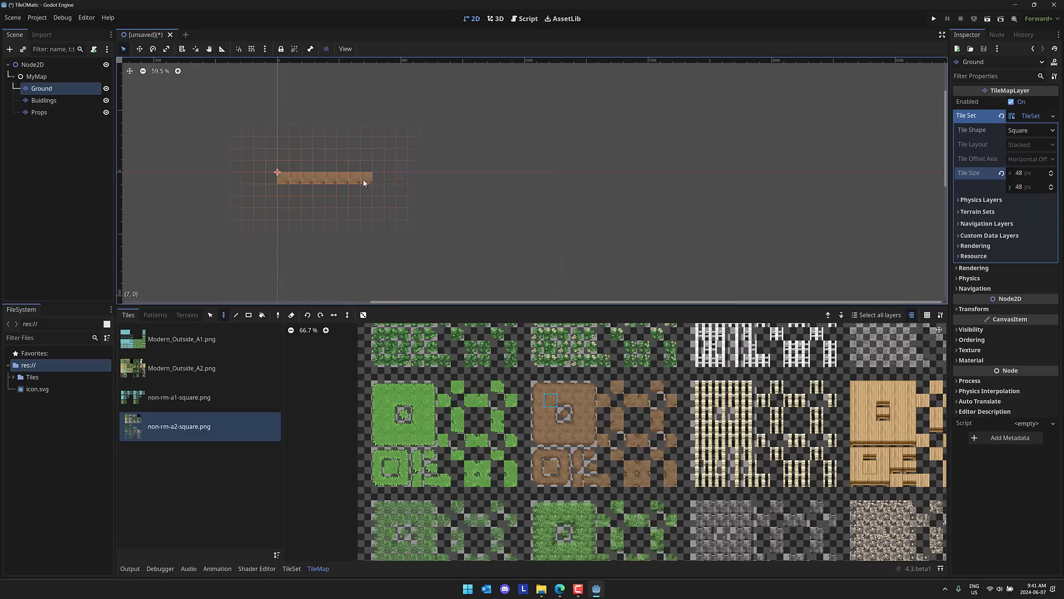
drag(372, 180, 443, 179)
mouse_move(543, 185)
mouse_down()
mouse_move(554, 183)
mouse_move(552, 248)
mouse_up()
mouse_move(551, 293)
mouse_down()
mouse_move(285, 298)
mouse_move(285, 278)
mouse_up()
drag(280, 210, 281, 191)
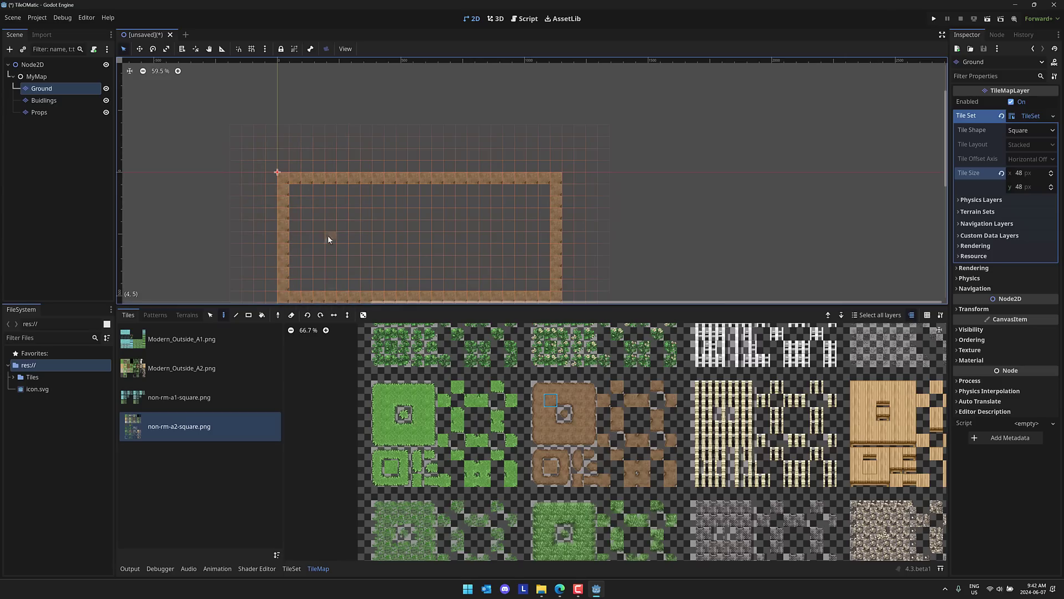
Fill the inside of the outlined rectangle with the same brown dirt tile using the Bucket tool
click(262, 315)
click(423, 205)
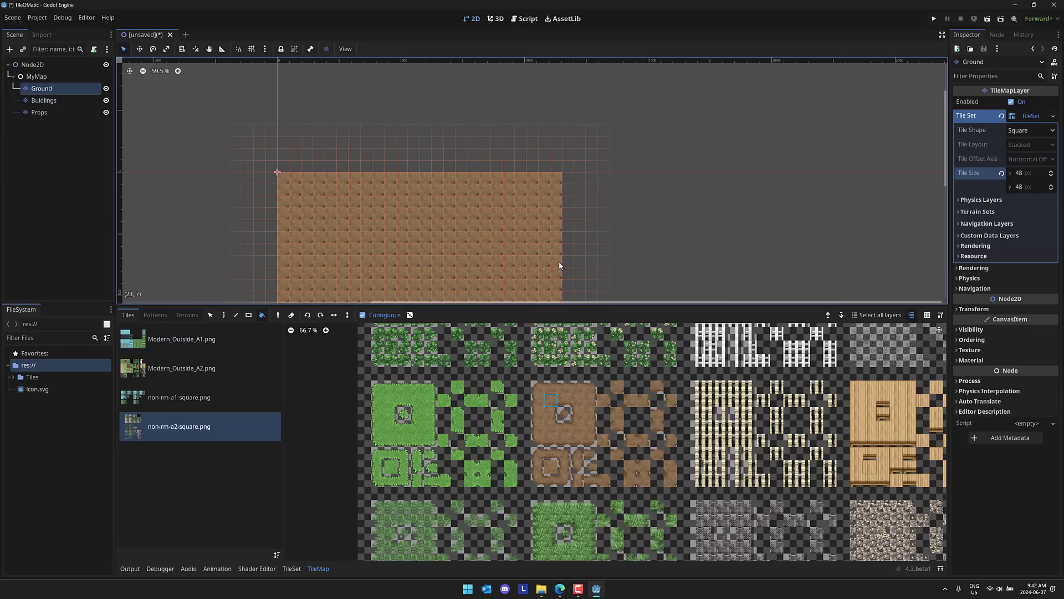
click(631, 400)
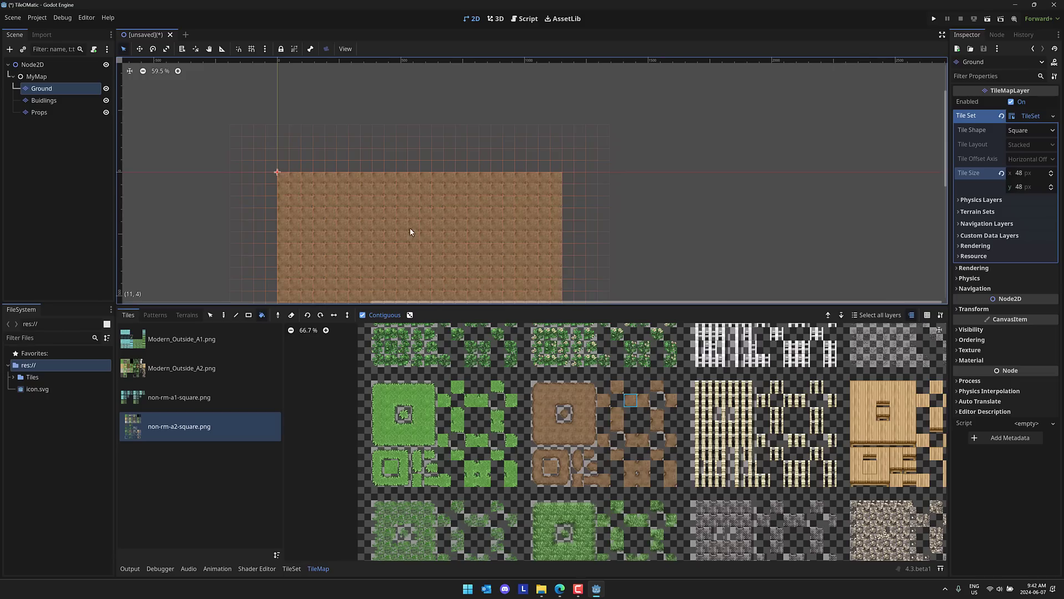
click(550, 400)
Paint the dirt's rounded corner tile on the area's upper-left corner and a horizontally flipped copy on its upper-right corner
click(223, 315)
click(538, 387)
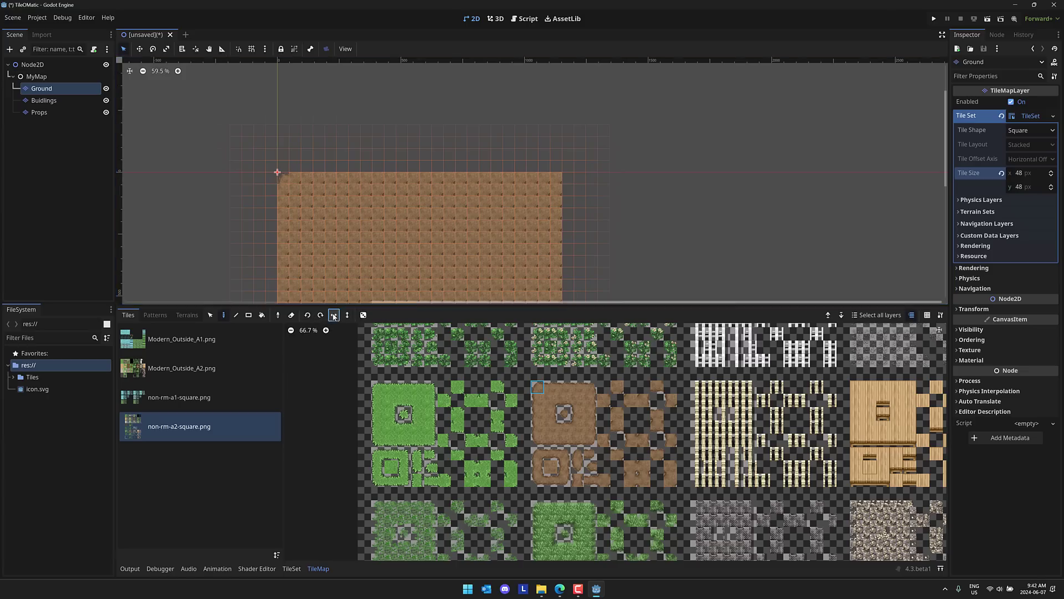
click(559, 181)
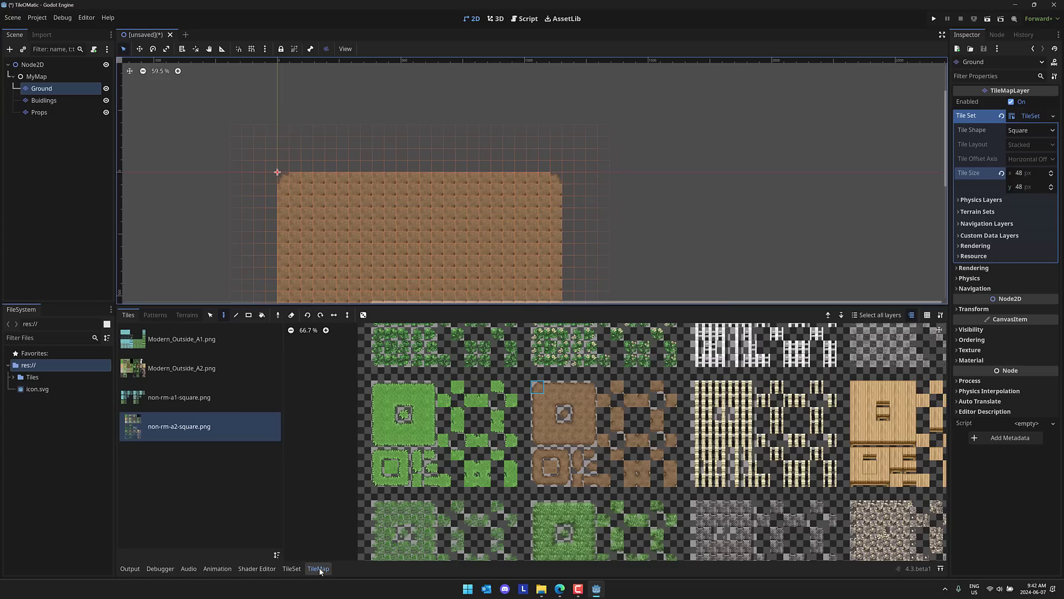
click(294, 569)
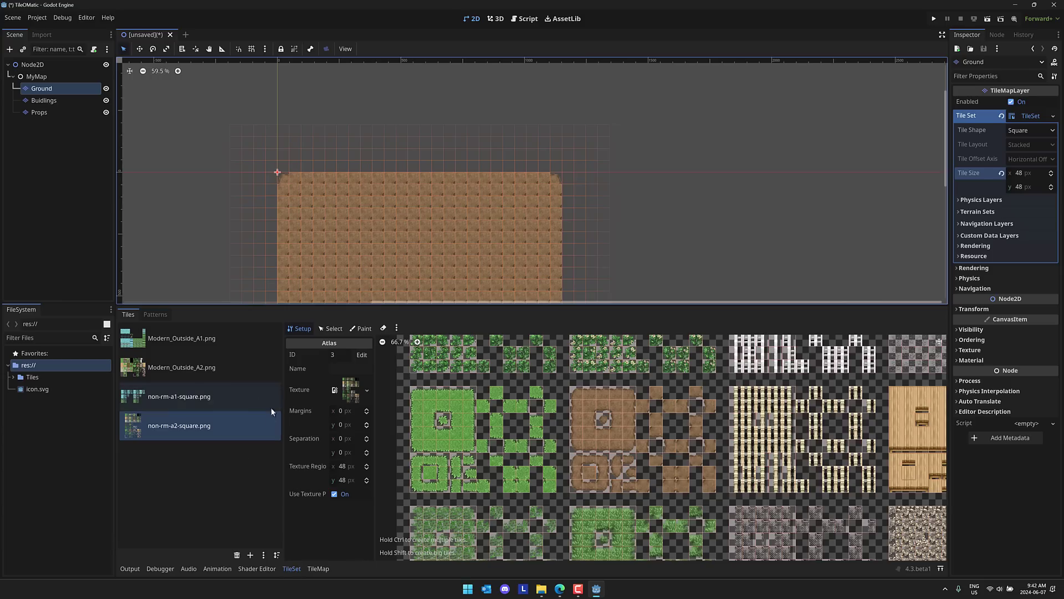
click(362, 329)
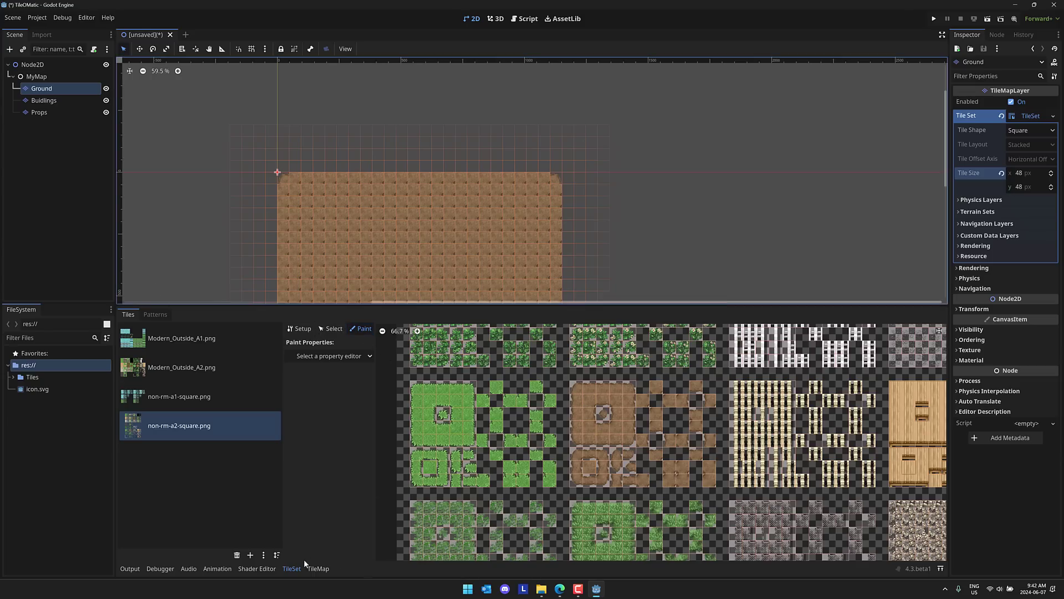
click(316, 569)
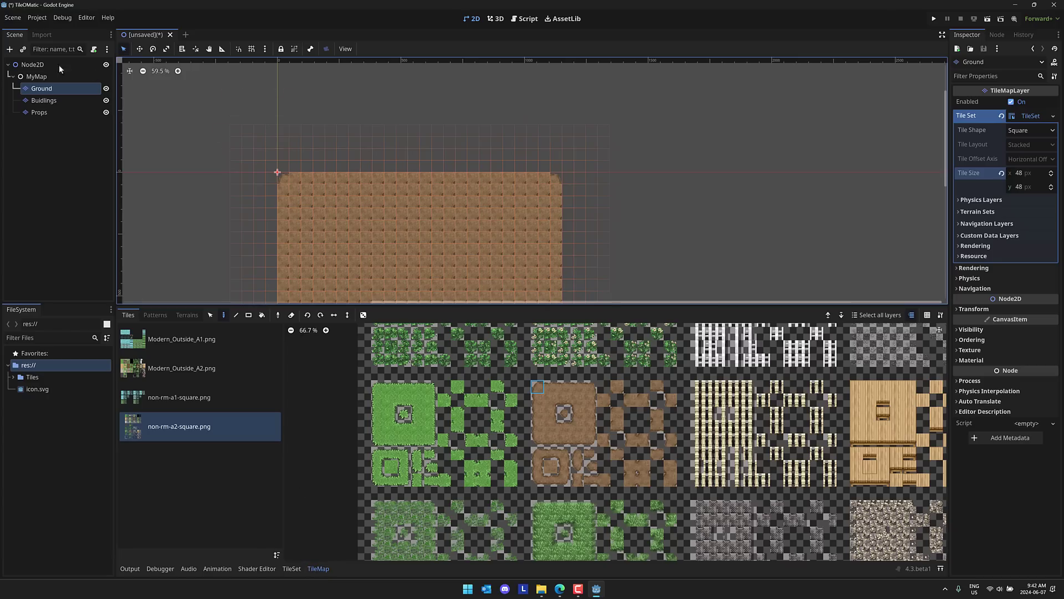
Create a new TileSet on the Buidlings layer and set its tile size to 48 × 48 px
click(49, 102)
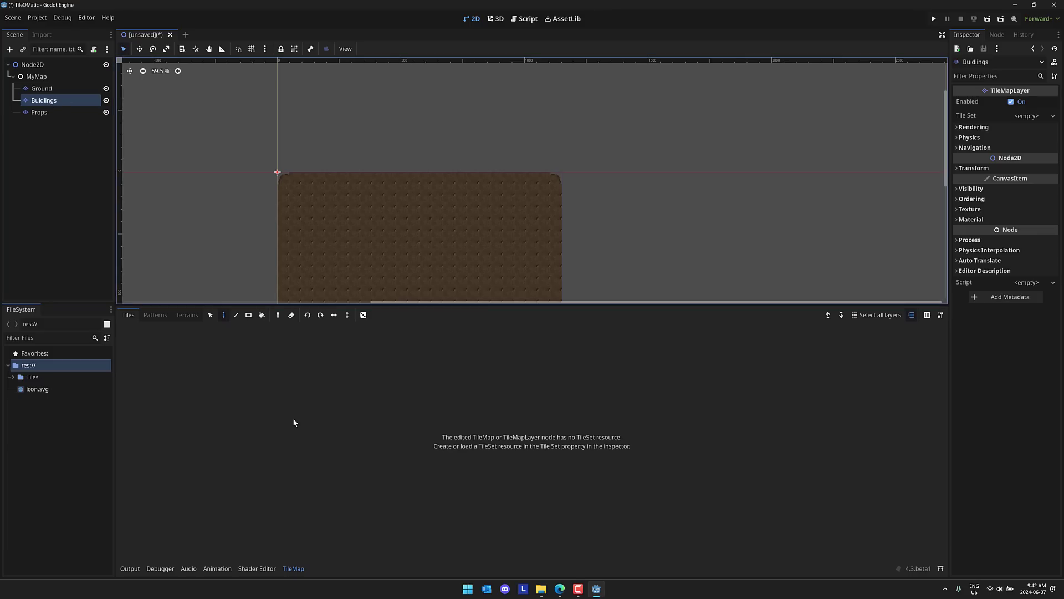
click(1053, 116)
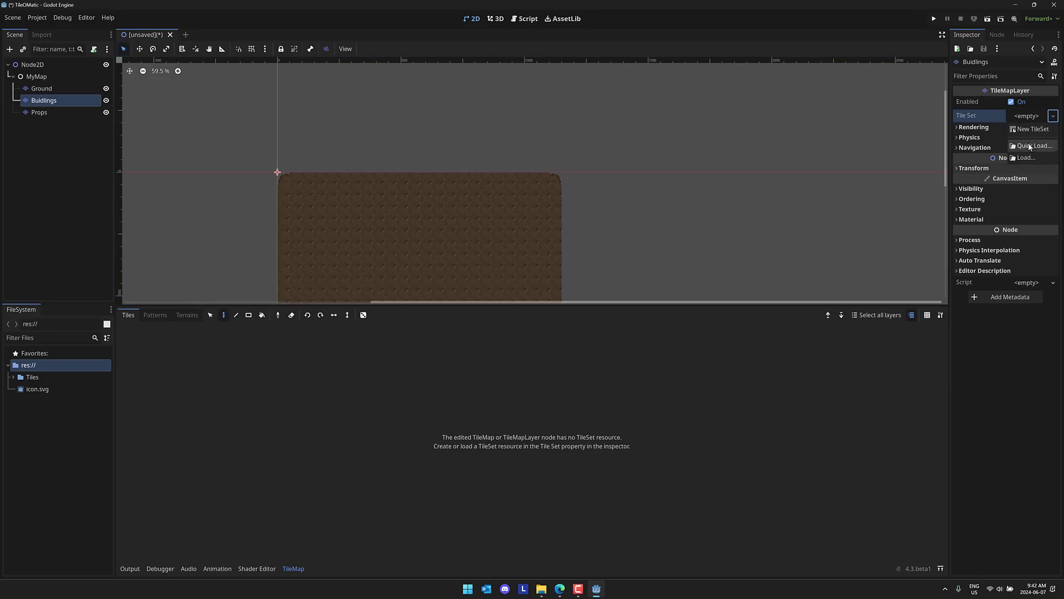
click(1034, 130)
click(1032, 116)
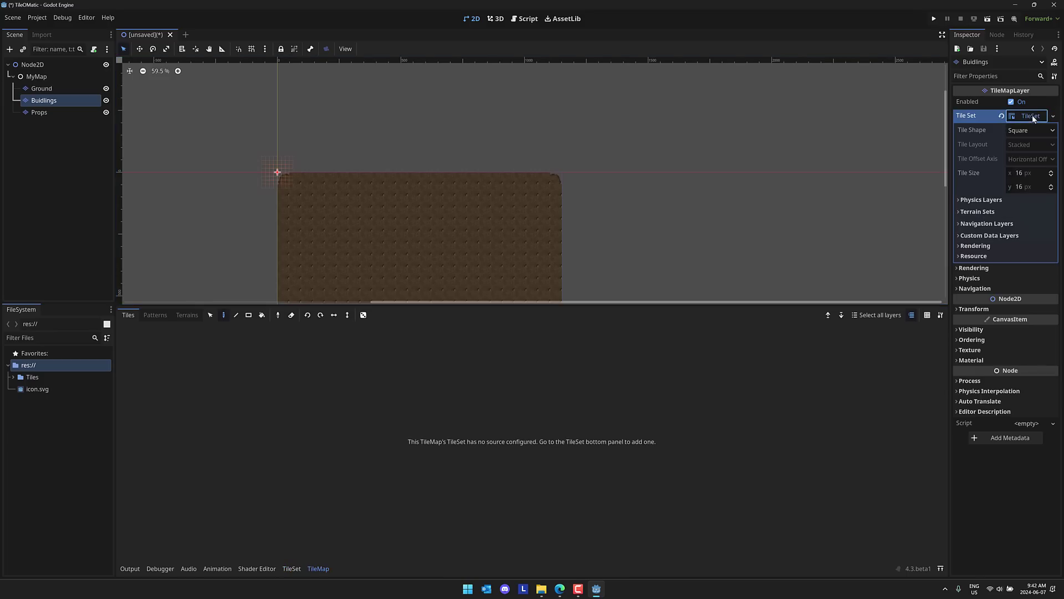
click(1018, 173)
text(48)
key(Tab)
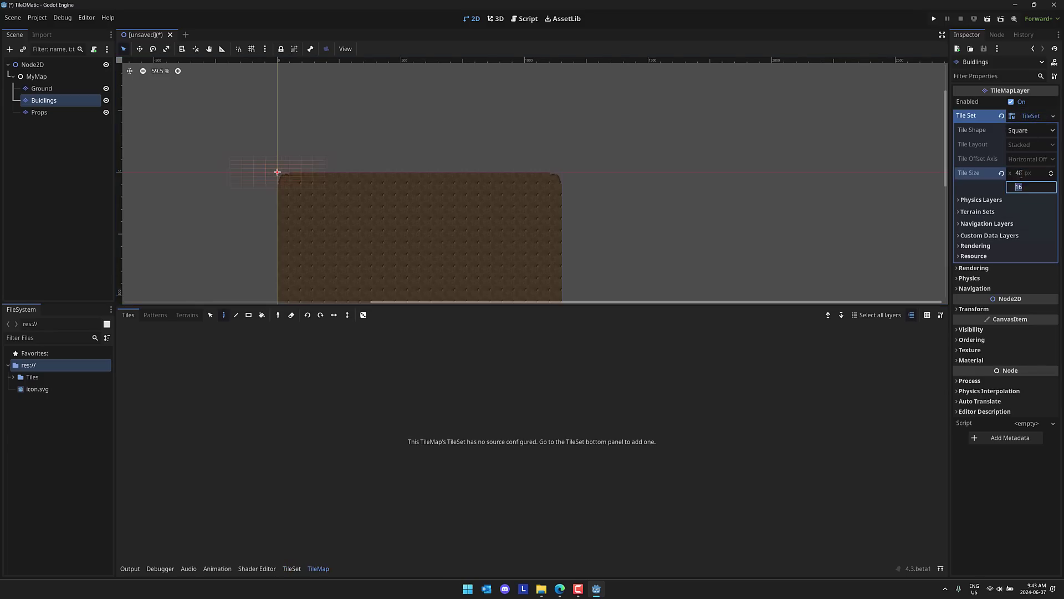
text(48)
click(978, 211)
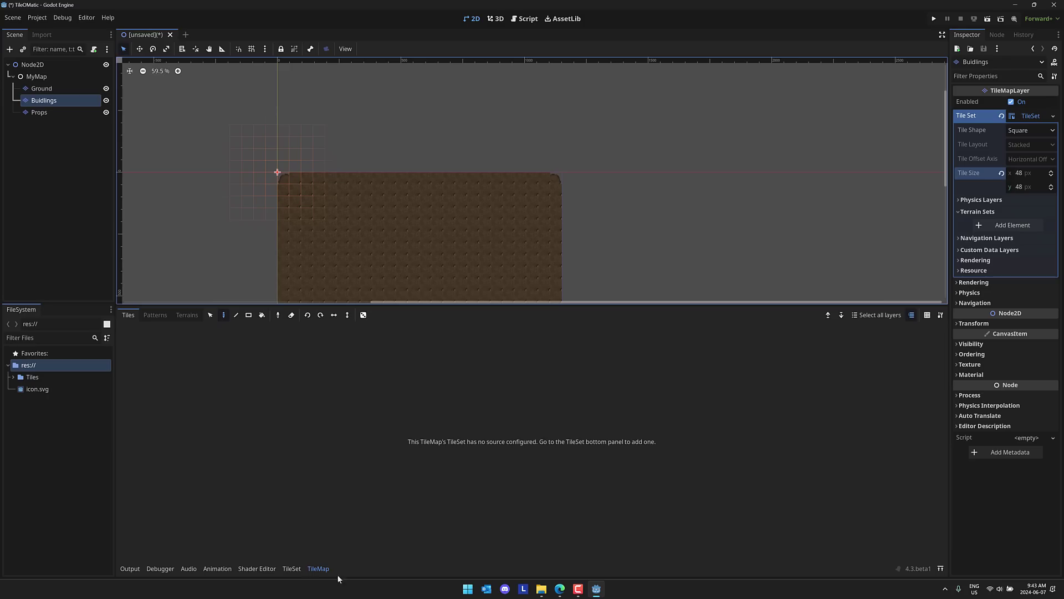
Add Modern_Outside_A4.png and the Modern_Outside B, C and E sheets as atlases to the Buidlings TileSet, creating their tiles automatically
click(291, 569)
click(251, 555)
click(267, 556)
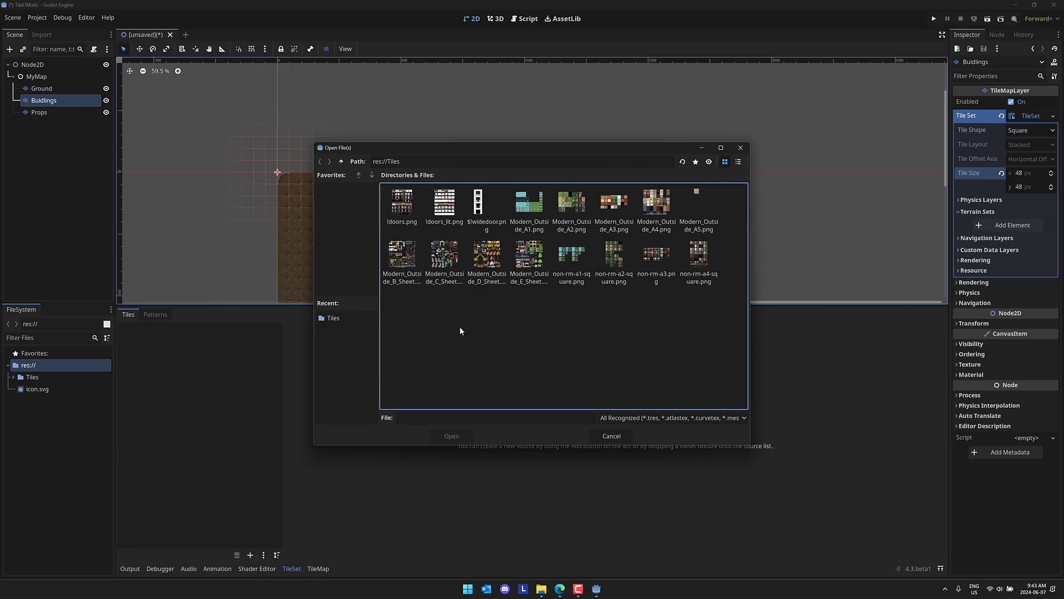
click(414, 260)
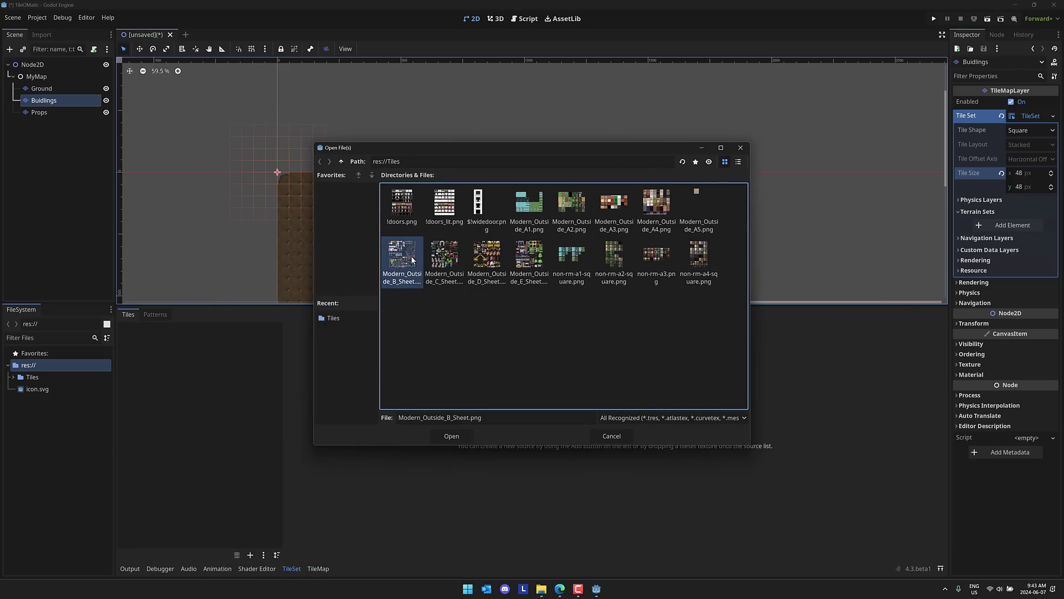
shift+click(442, 253)
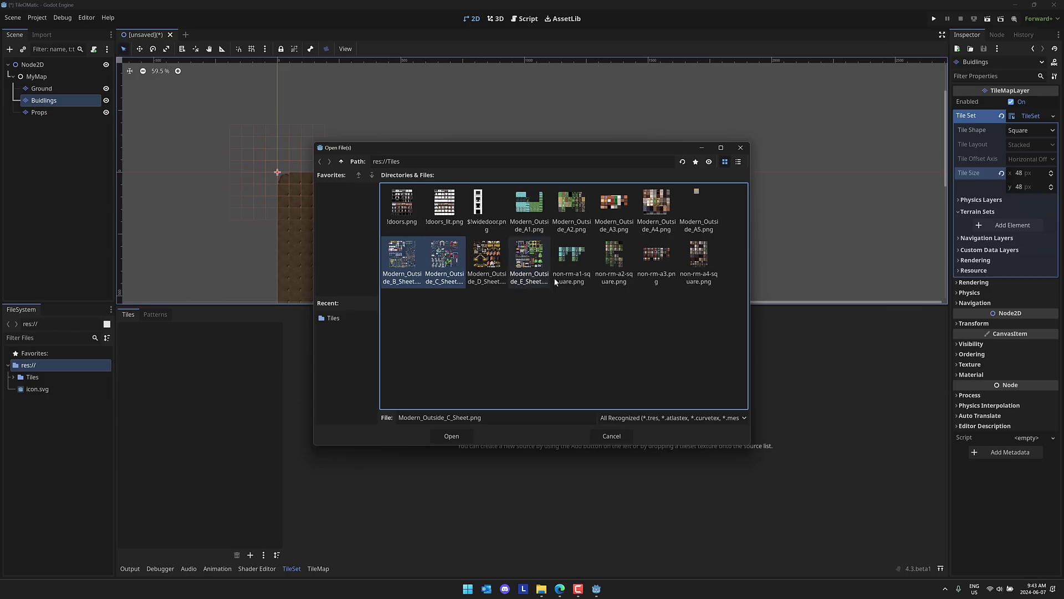
ctrl+click(656, 208)
ctrl+click(541, 256)
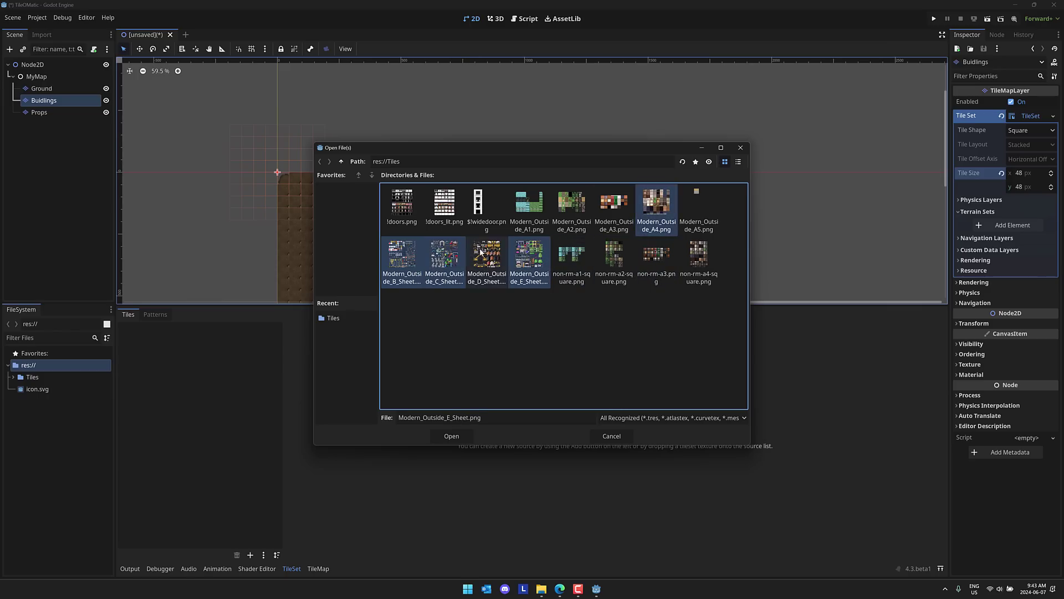
click(451, 435)
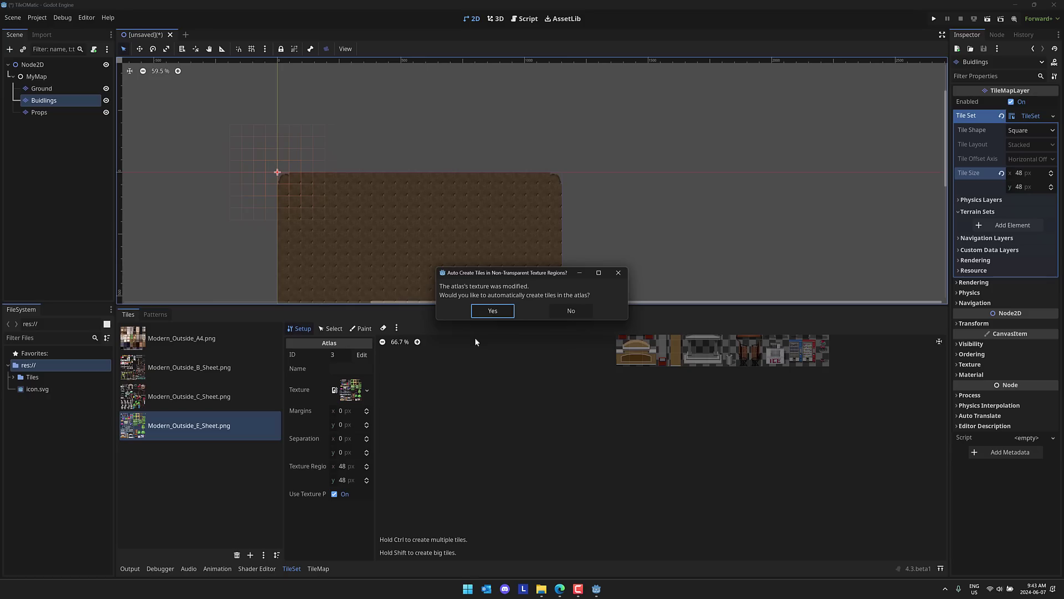
click(493, 311)
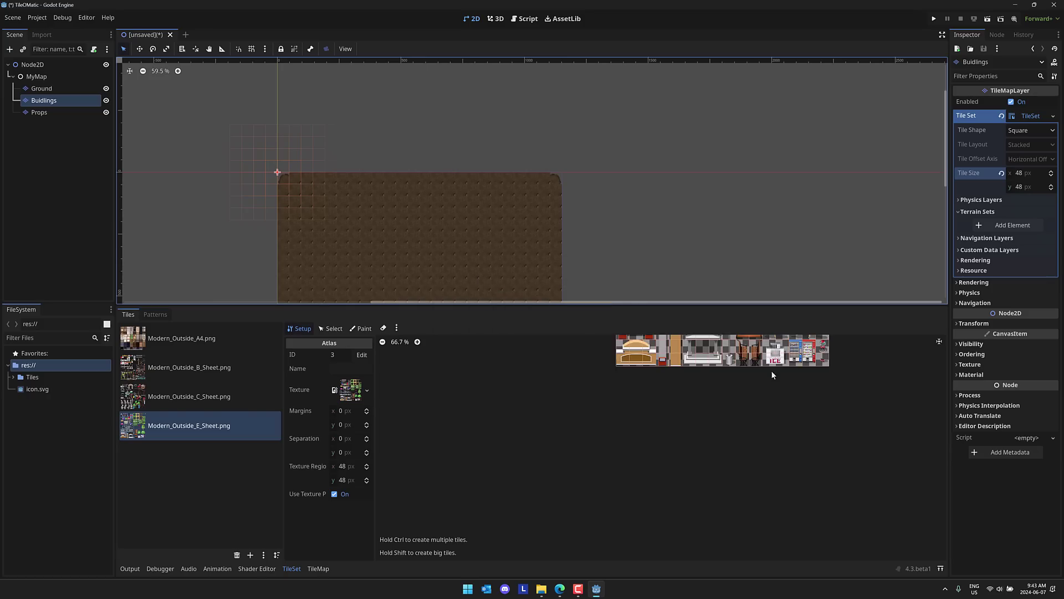
Paint the brown-roofed, white-columned building from Modern_Outside_E_Sheet.png at three spots across the dirt area on the Buidlings layer
click(939, 341)
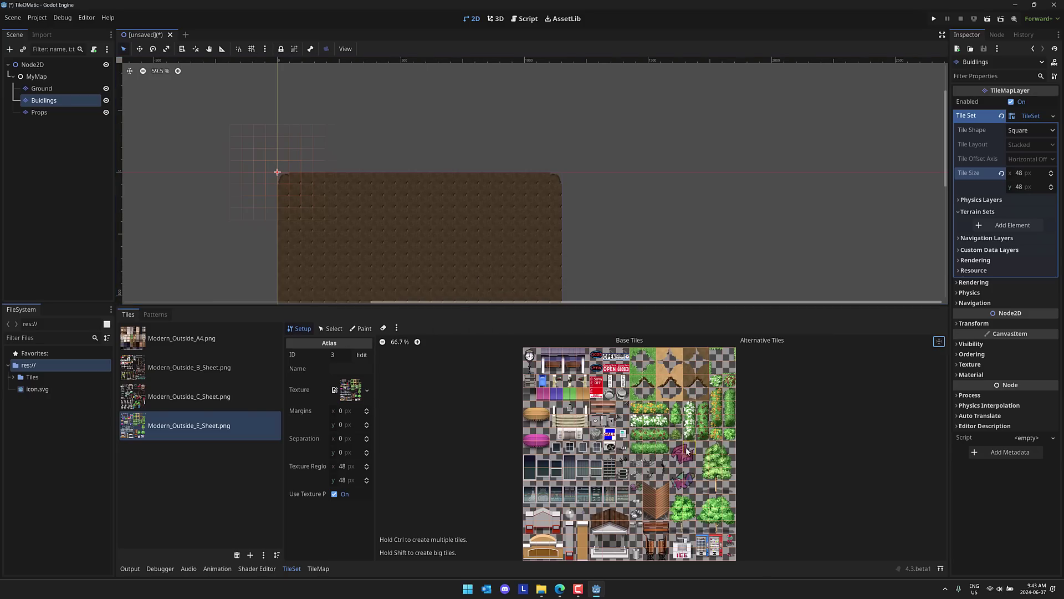
middle_drag(764, 461, 722, 412)
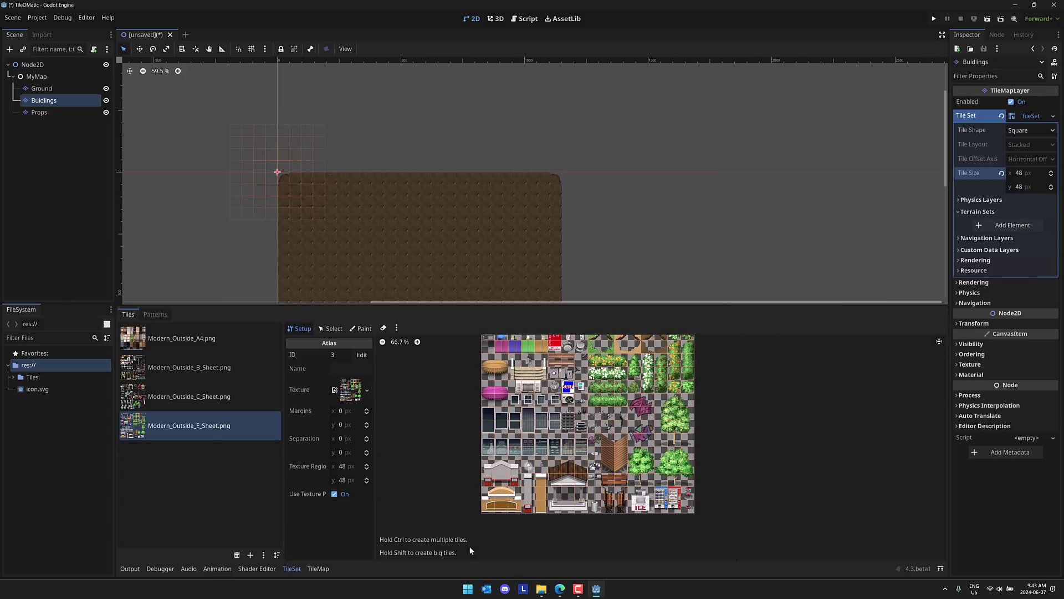
click(319, 569)
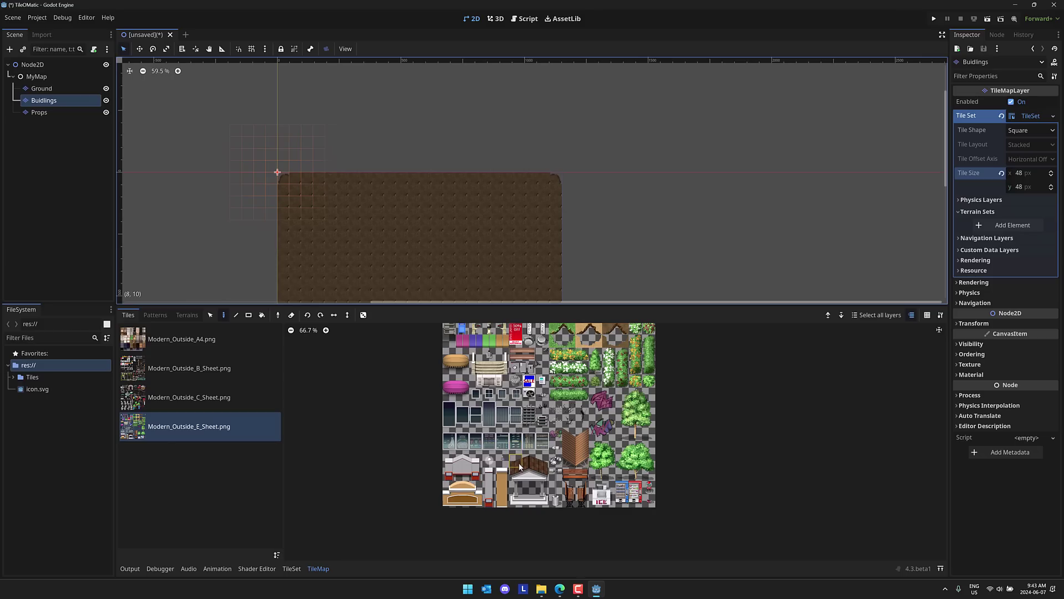
drag(513, 460, 548, 504)
click(331, 226)
click(413, 251)
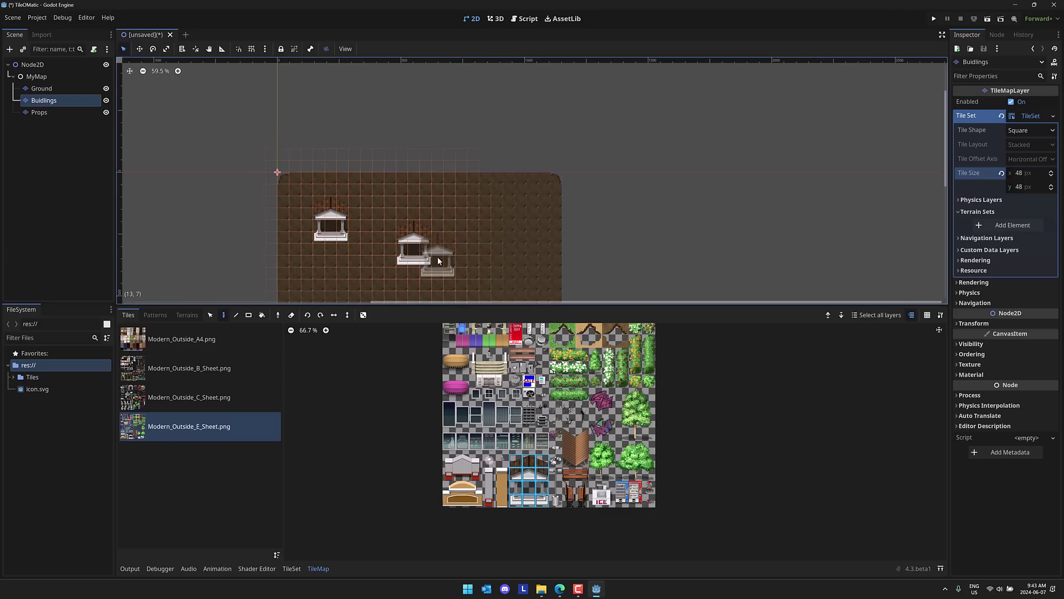
click(509, 235)
Paint the tall green tree from Modern_Outside_E_Sheet.png between the middle and right buildings, and again over the middle building
drag(622, 435, 643, 396)
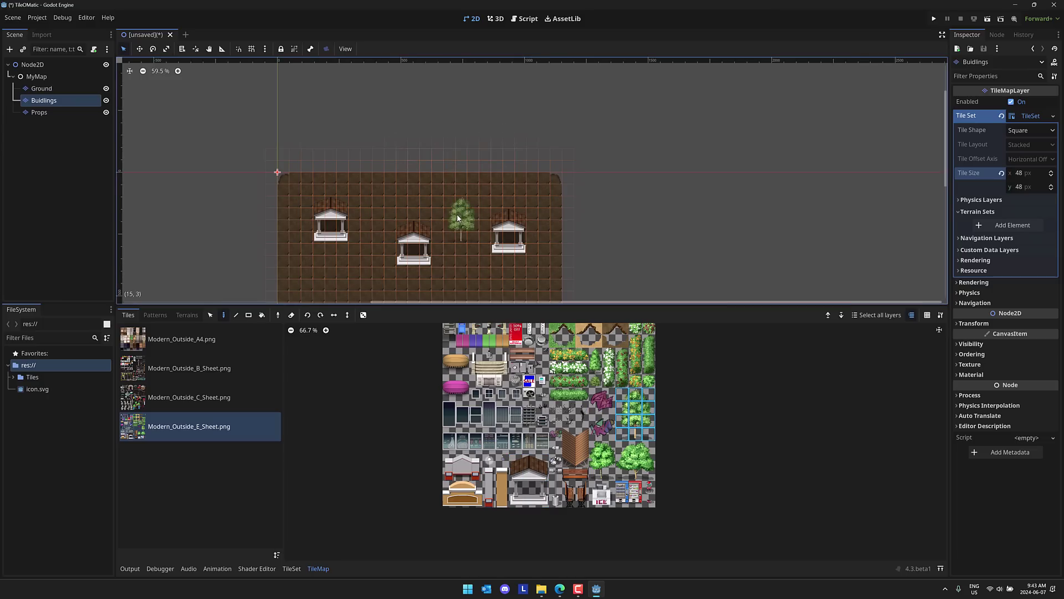
click(462, 227)
click(415, 249)
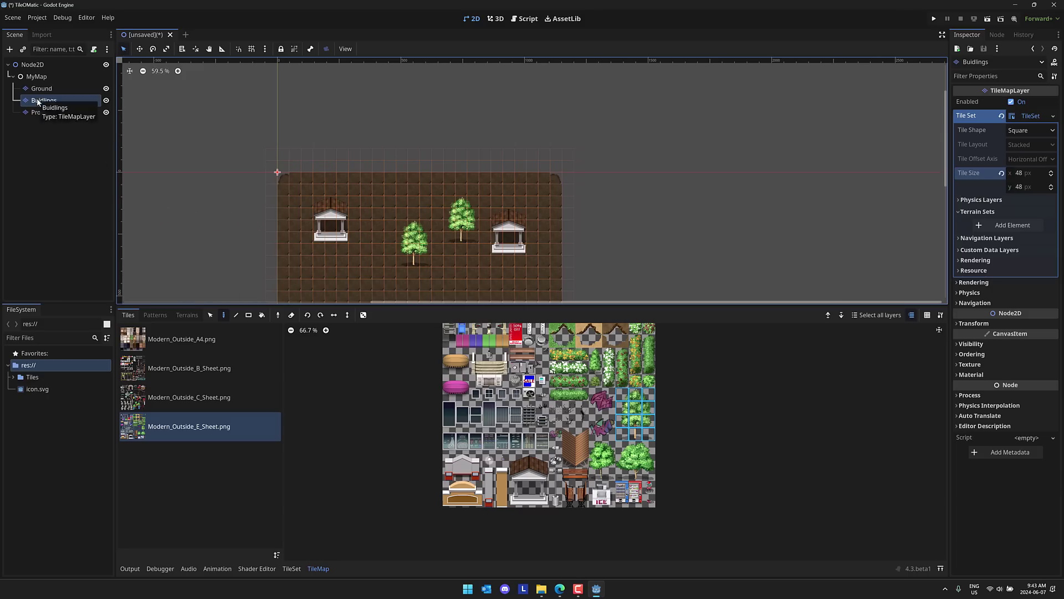
Create a new TileSet on the Props layer and set its tile size to 48 × 48 px
click(51, 113)
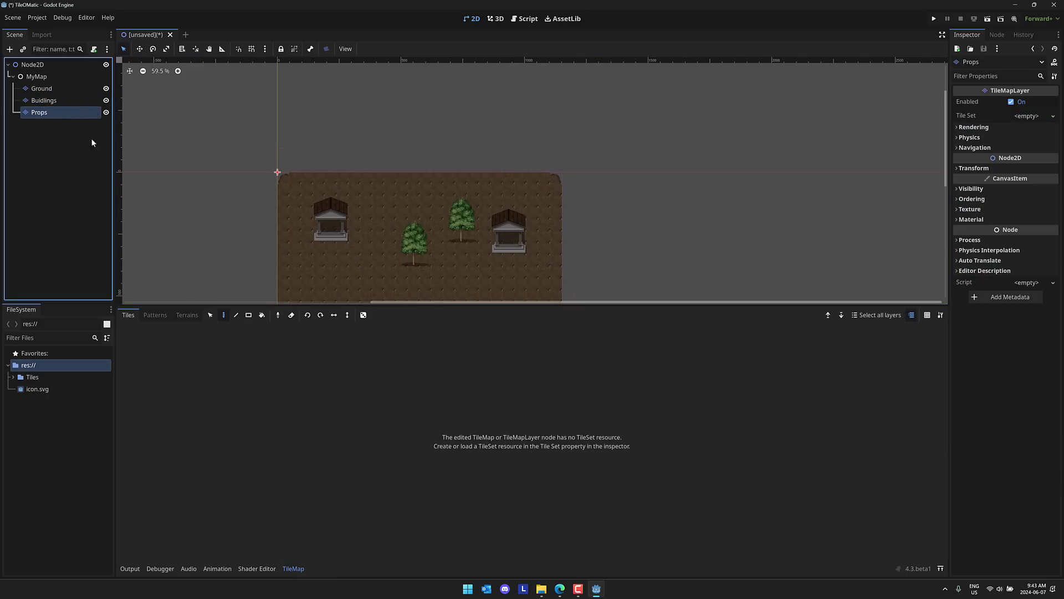
click(1032, 116)
click(1030, 127)
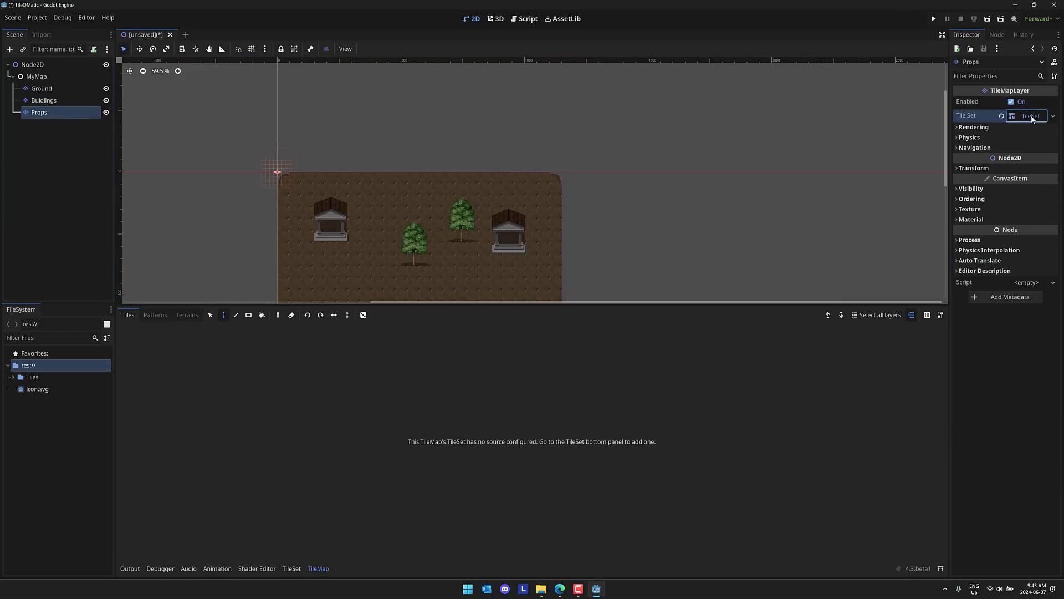
click(1031, 115)
click(1025, 174)
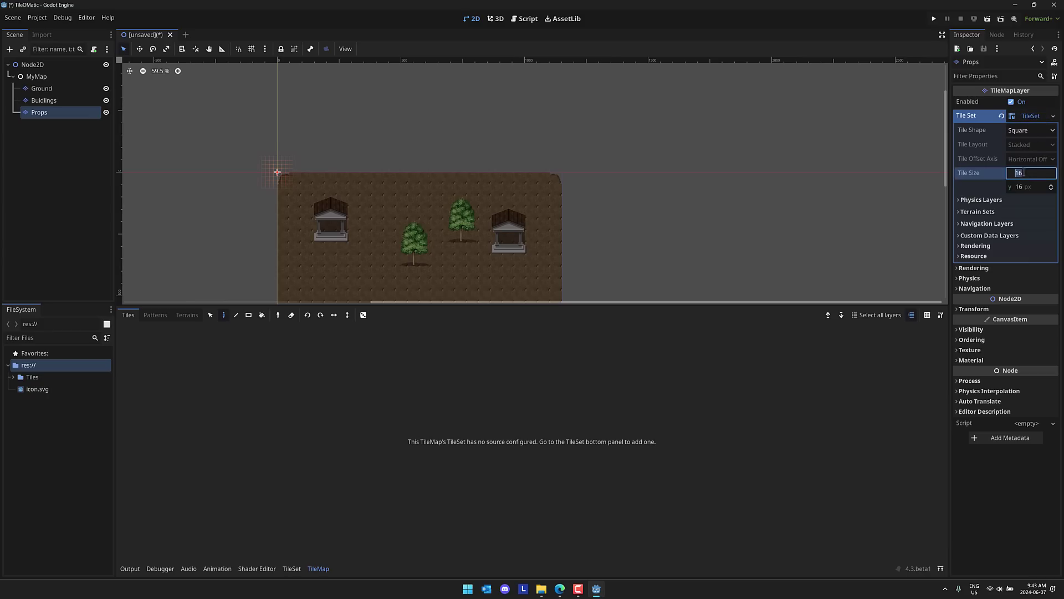
text(48)
key(Tab)
text(48)
key(Tab)
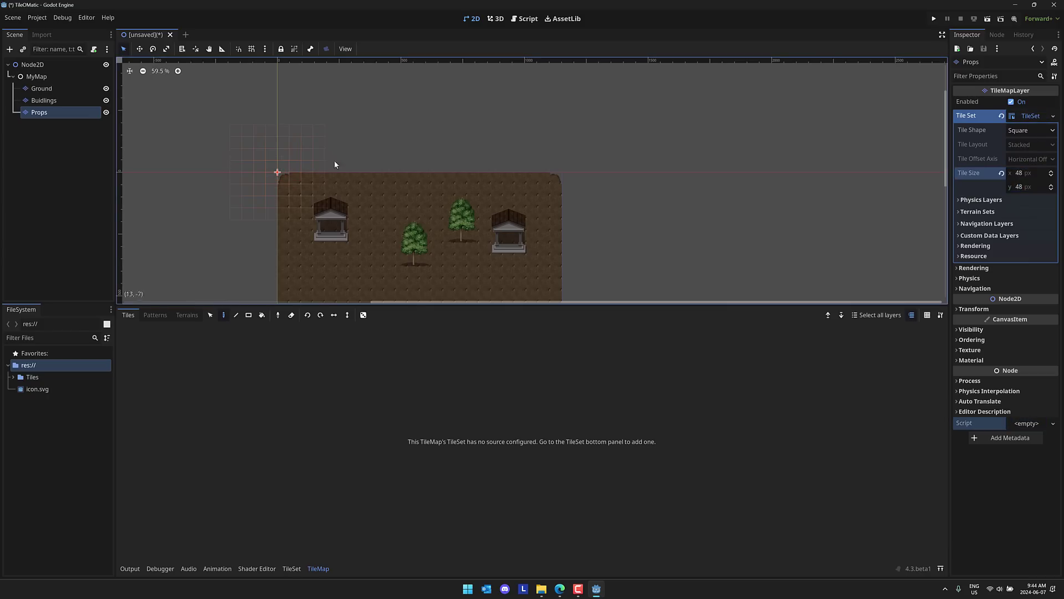
Add the Modern_Outside B, C, D and E sheets as atlases to the Props TileSet, creating their tiles automatically
click(291, 569)
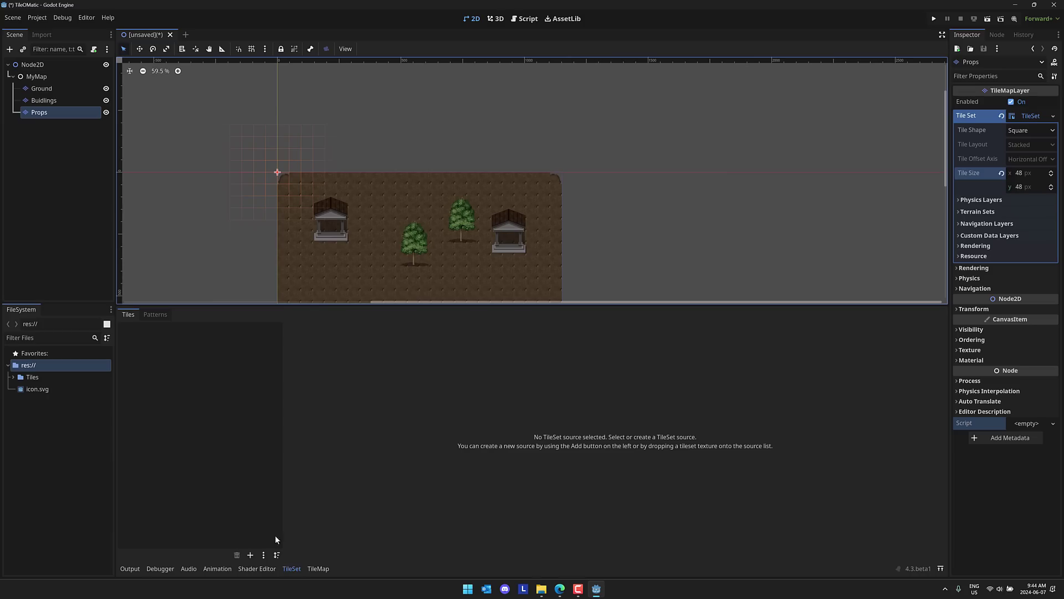
click(250, 552)
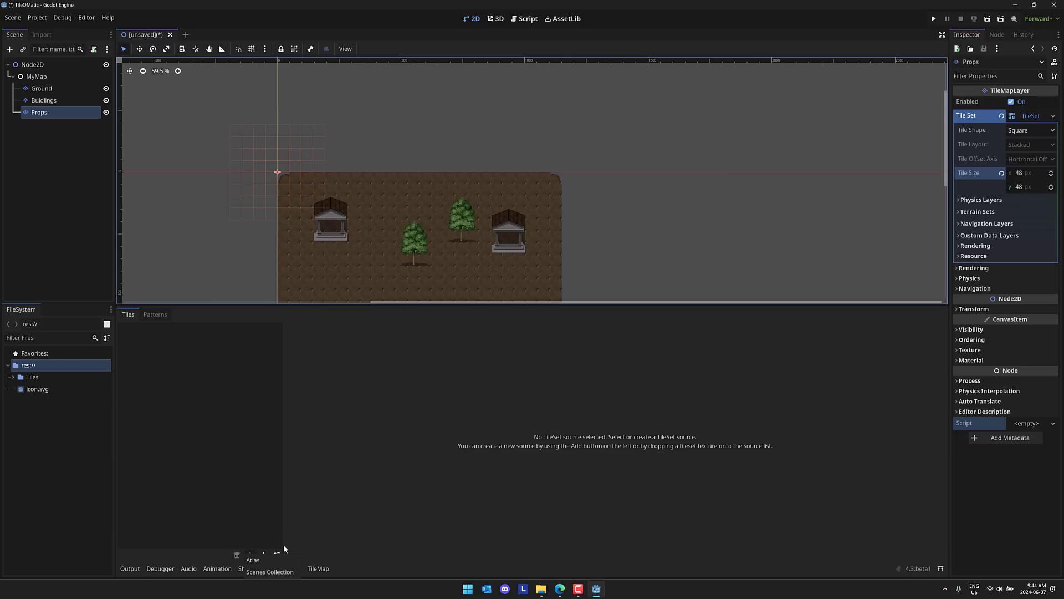
click(254, 560)
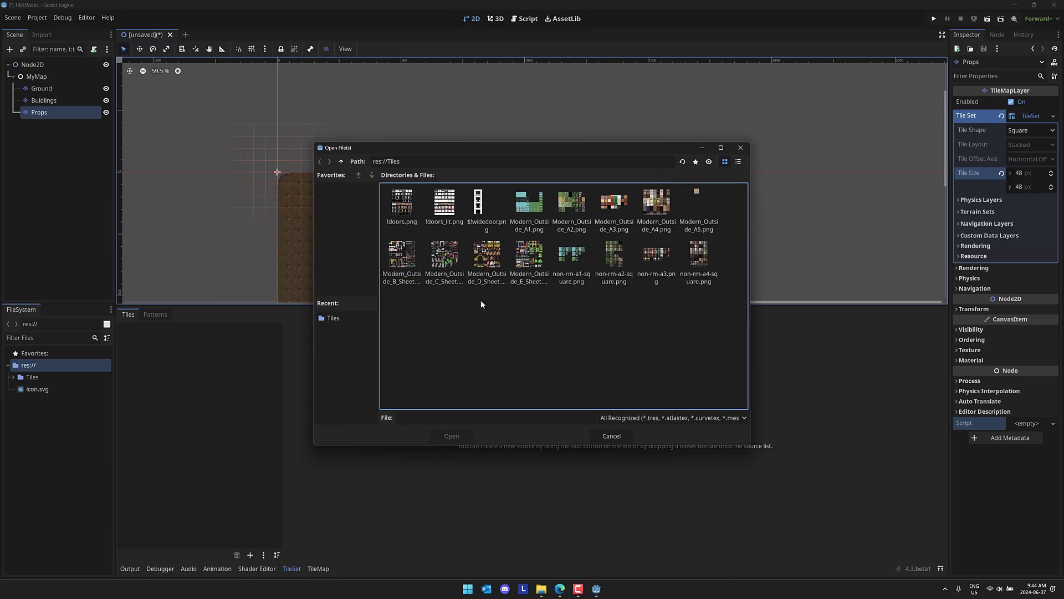
click(487, 255)
shift+click(527, 265)
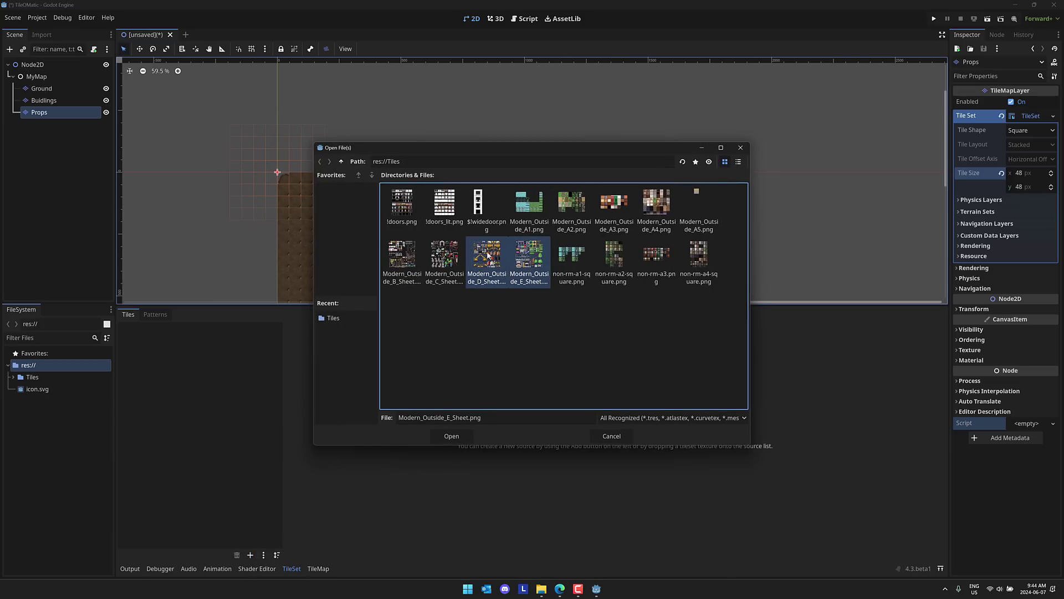
shift+click(388, 255)
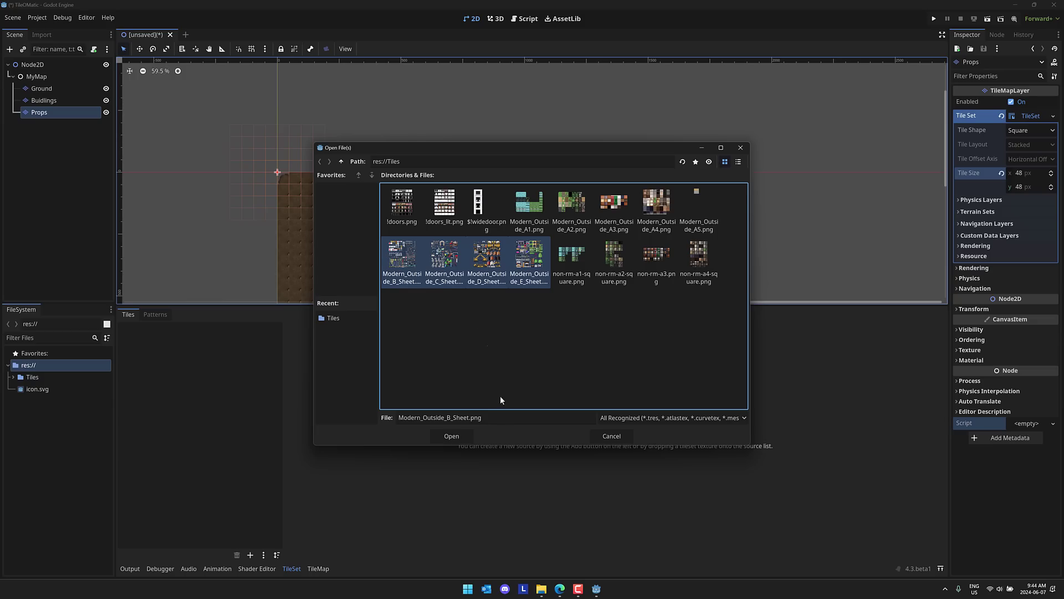
click(452, 436)
click(496, 311)
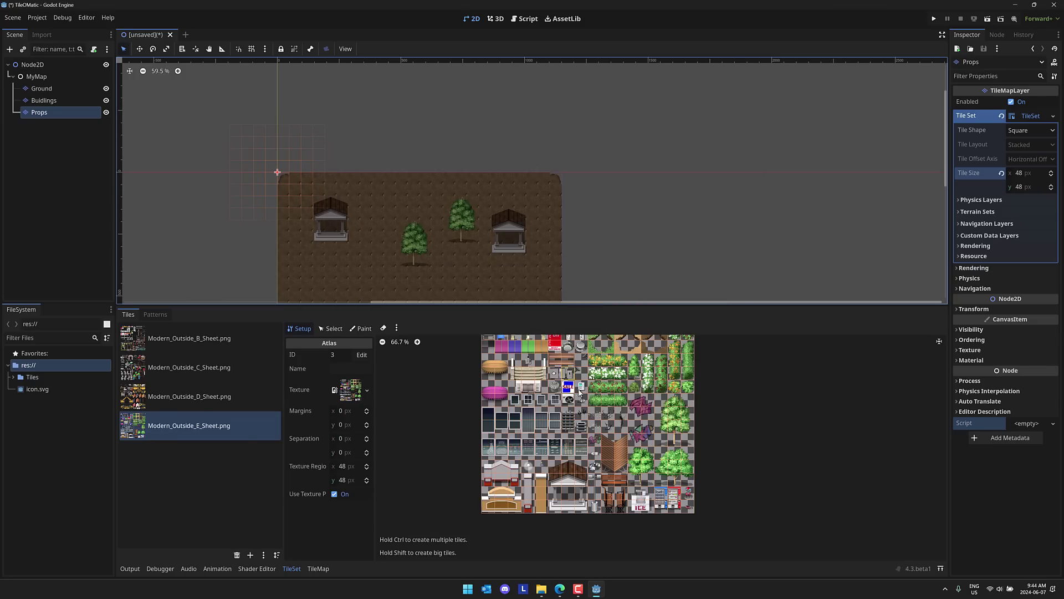
Paint the yellow crane with its boom pointing right from Modern_Outside_D_Sheet.png on the Props layer, overlapping the lower tree's trunk
click(210, 395)
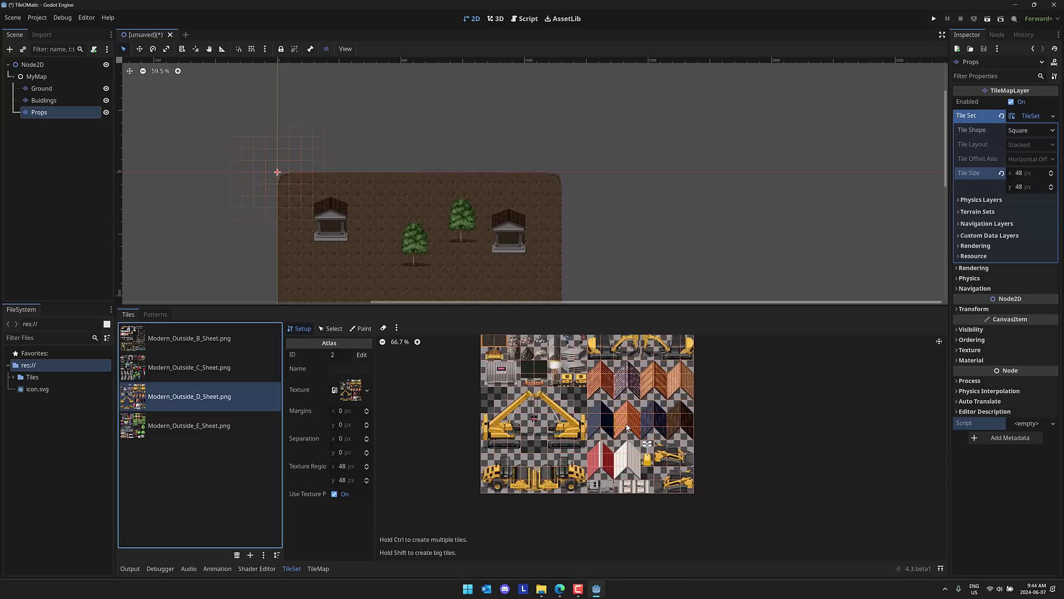
scroll(626, 430, up, 2)
middle_drag(618, 256, 615, 183)
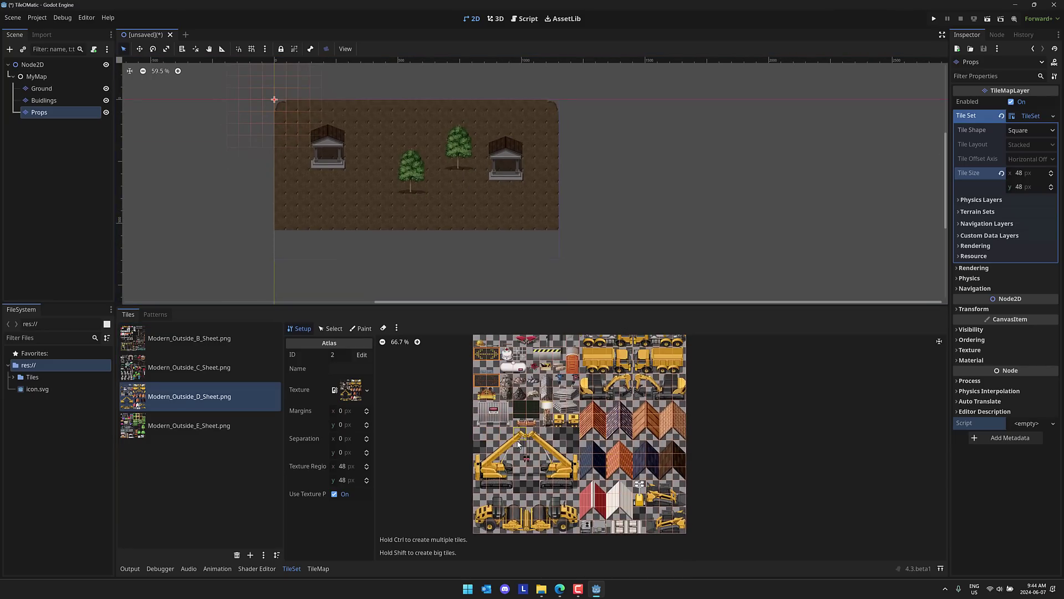
click(318, 568)
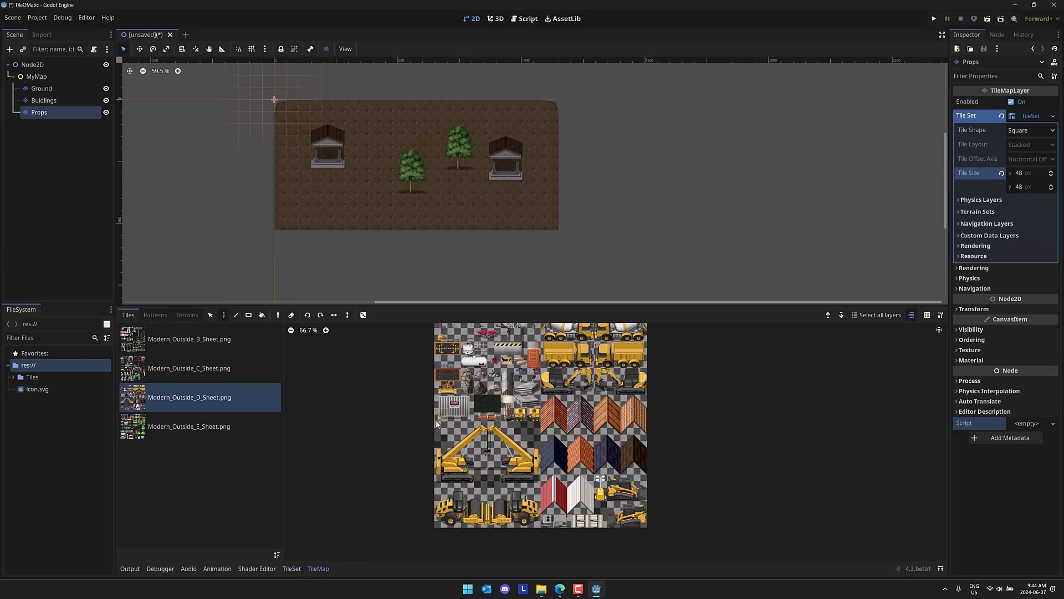
drag(441, 430, 487, 484)
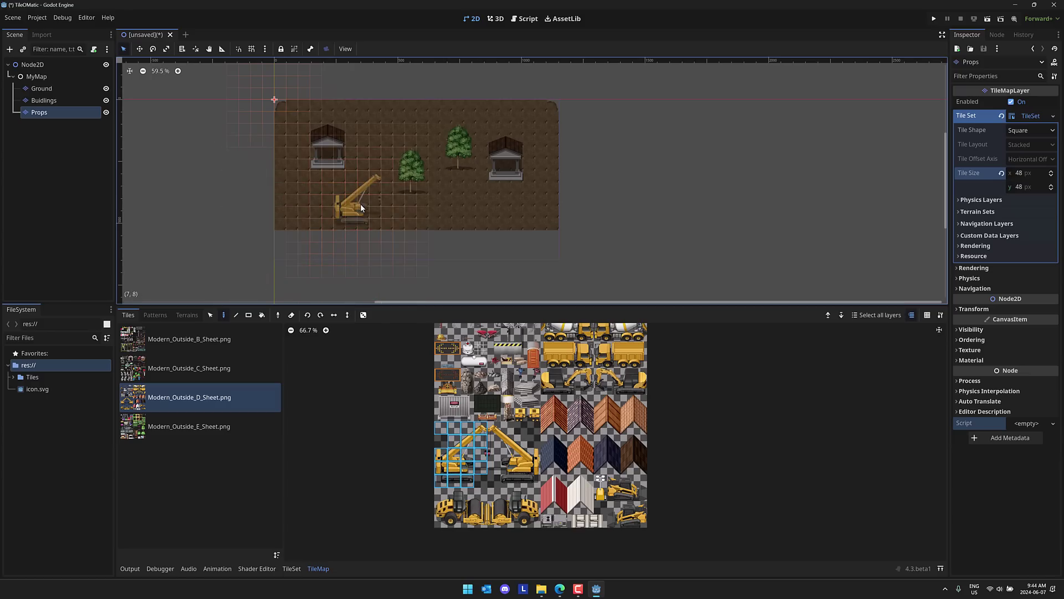
click(388, 209)
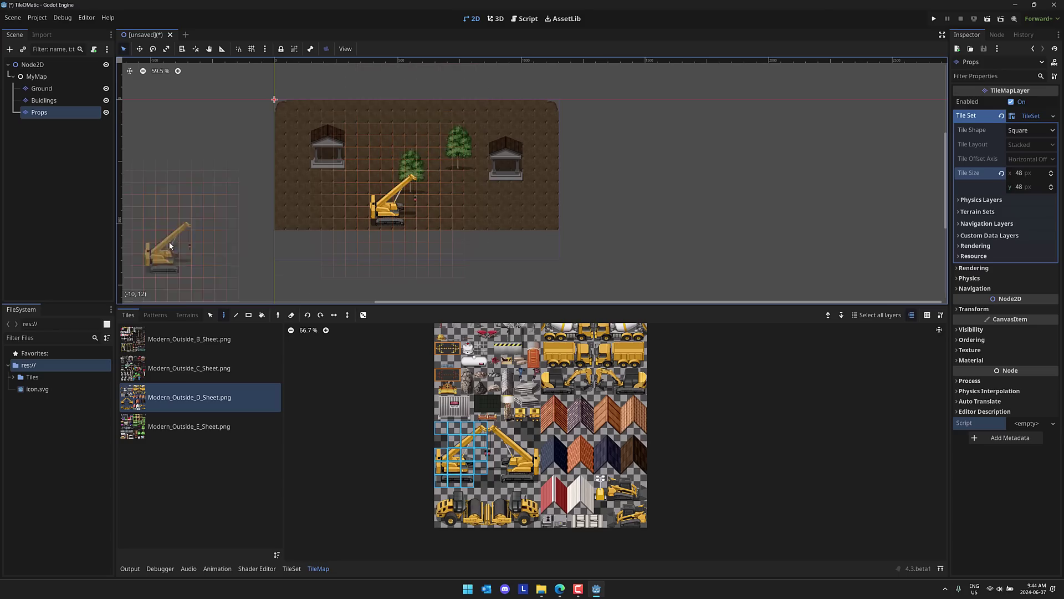
Move the Props layer above Ground under MyMap to change the drawing order, and select Props
drag(47, 113, 45, 87)
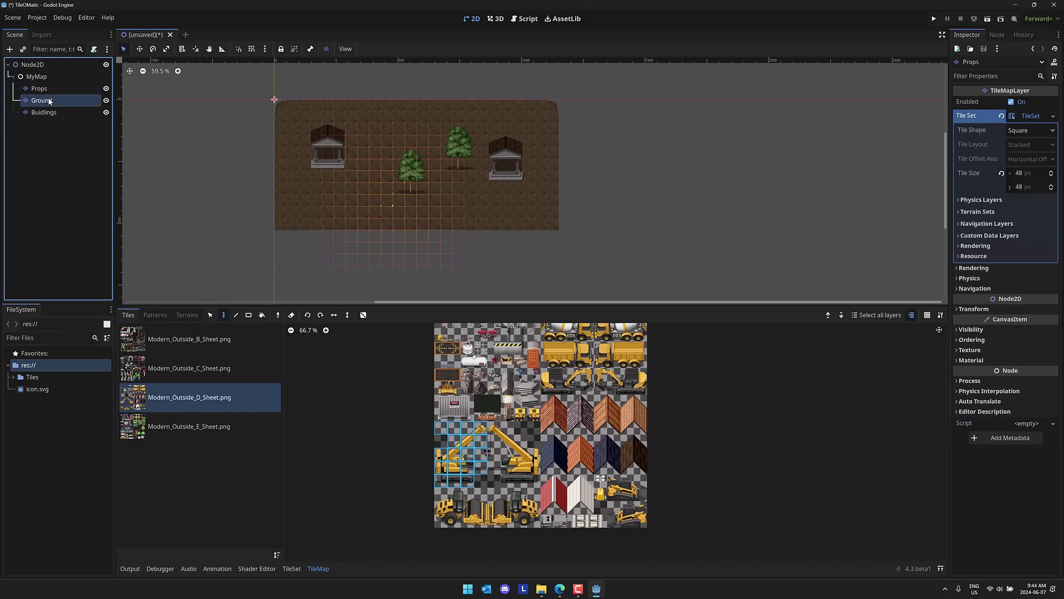
click(48, 101)
click(43, 146)
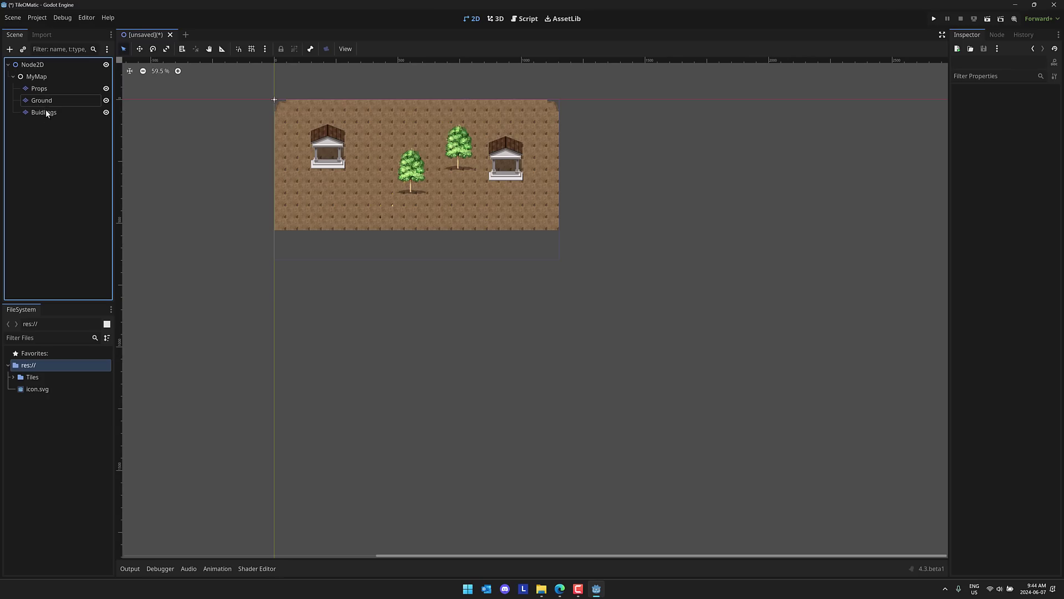
click(40, 89)
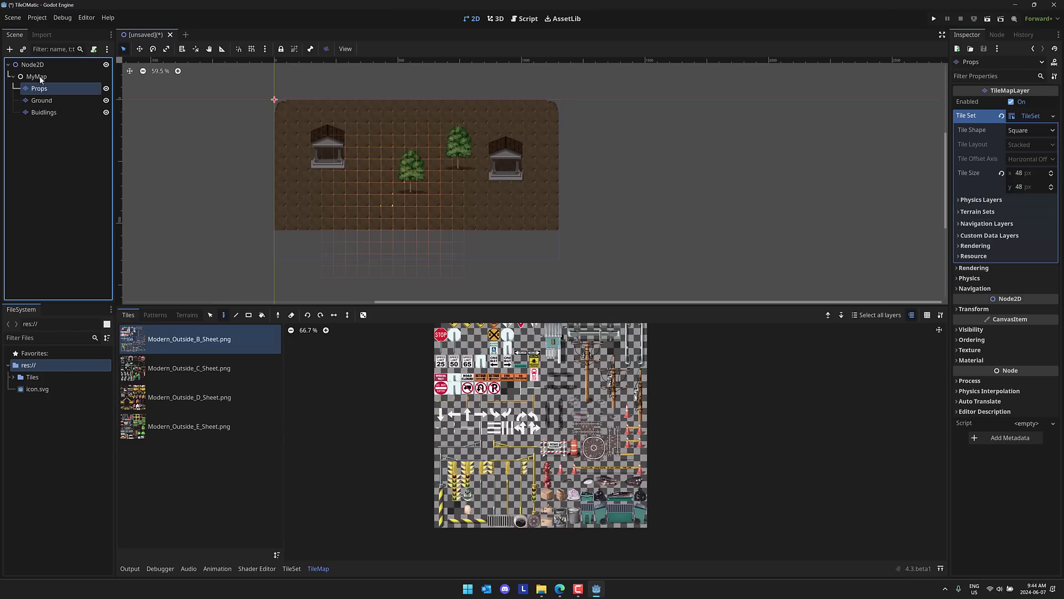
Move the Props layer back below Buidlings under MyMap and view the Ground, Buidlings and Props layers one by one
click(40, 77)
drag(47, 88, 45, 118)
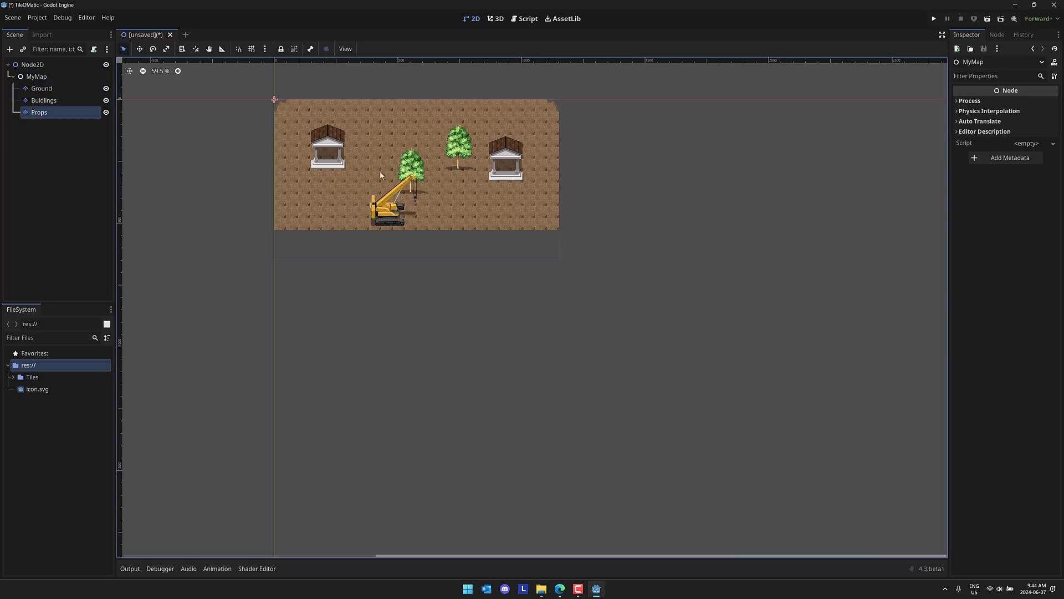
click(48, 88)
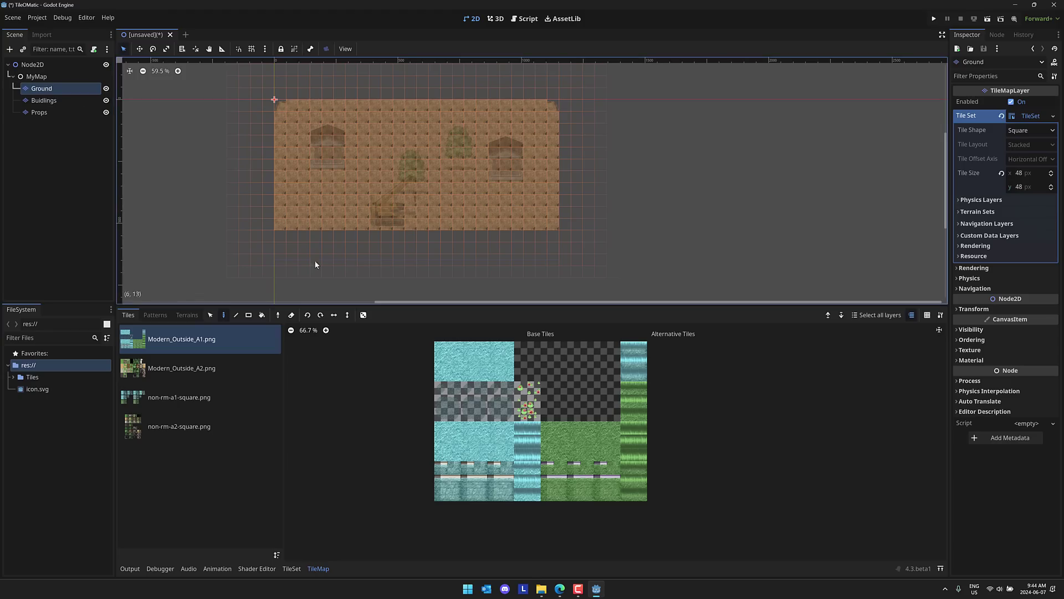
click(34, 102)
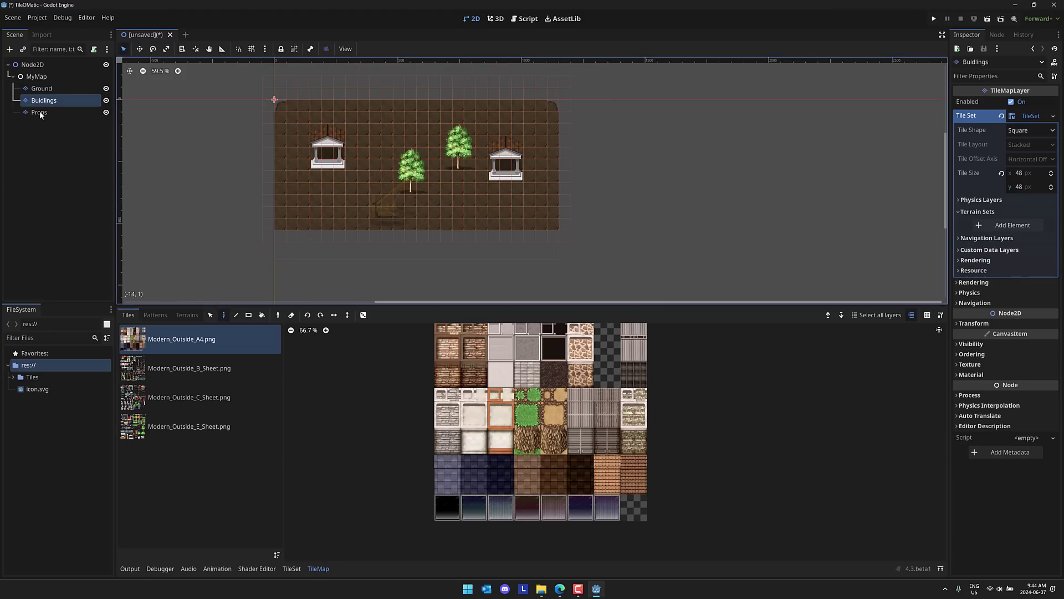
click(39, 112)
click(37, 77)
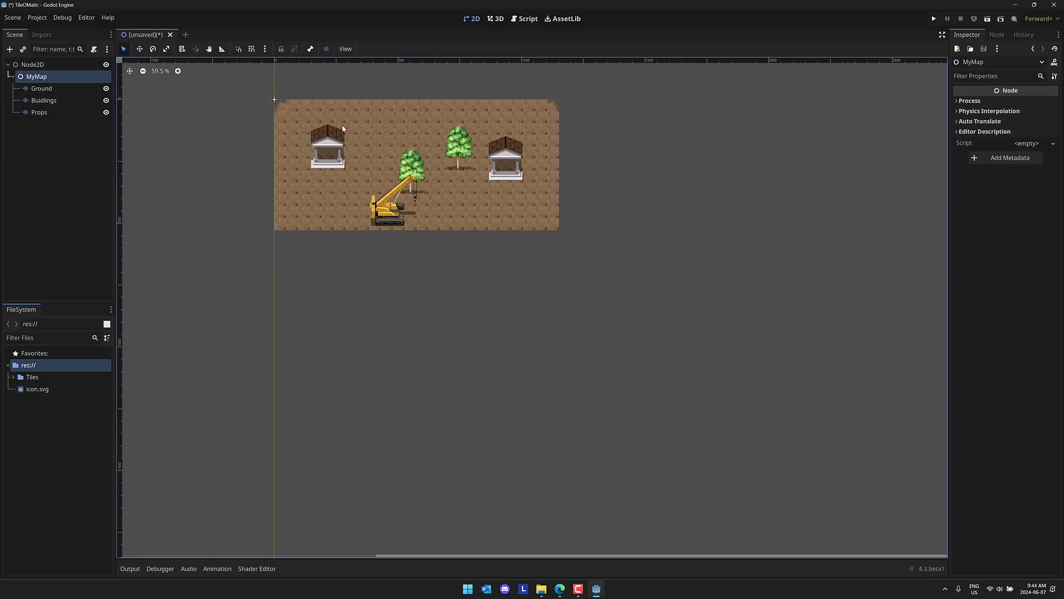
Select all TileMapLayer nodes in the scene at once, starting from Ground, to view the map without layer highlighting
click(38, 90)
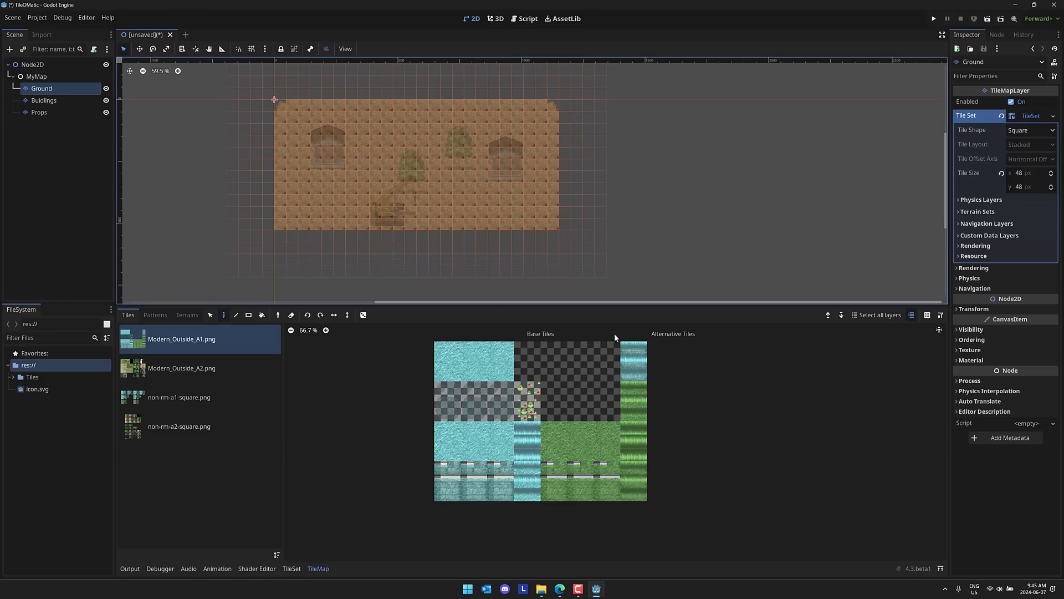
click(874, 314)
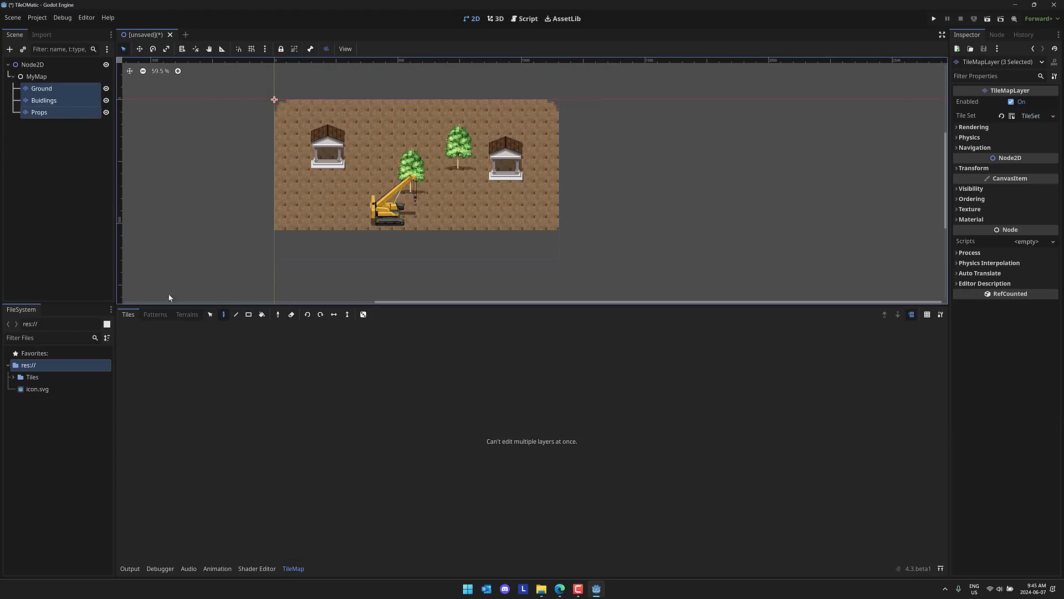
click(128, 315)
Cycle forwards and backwards through the Ground, Buidlings and Props layers from the tile map editor, and clear the selection
click(55, 91)
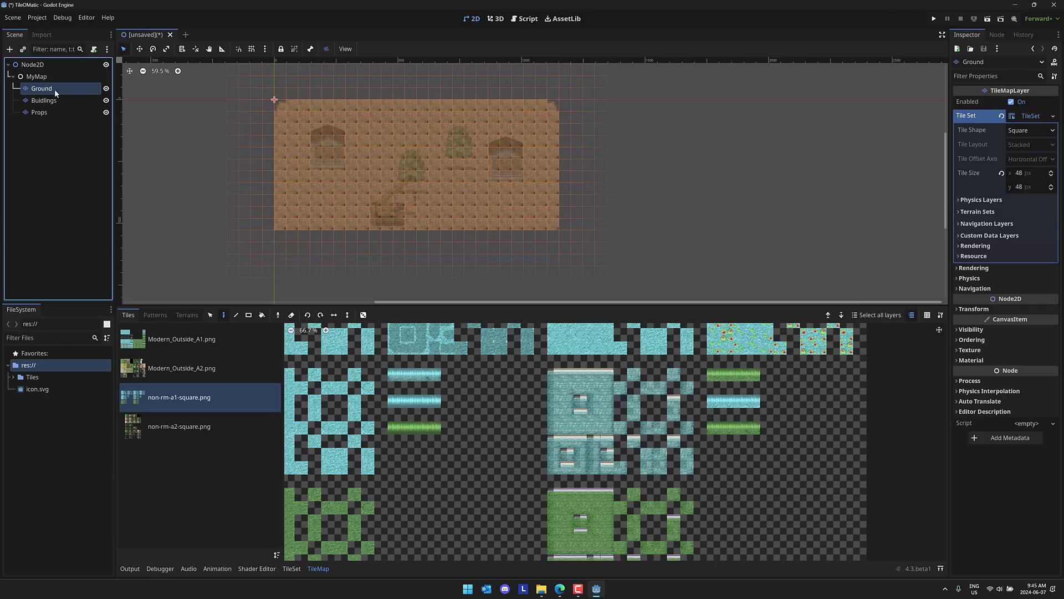
click(840, 314)
click(840, 315)
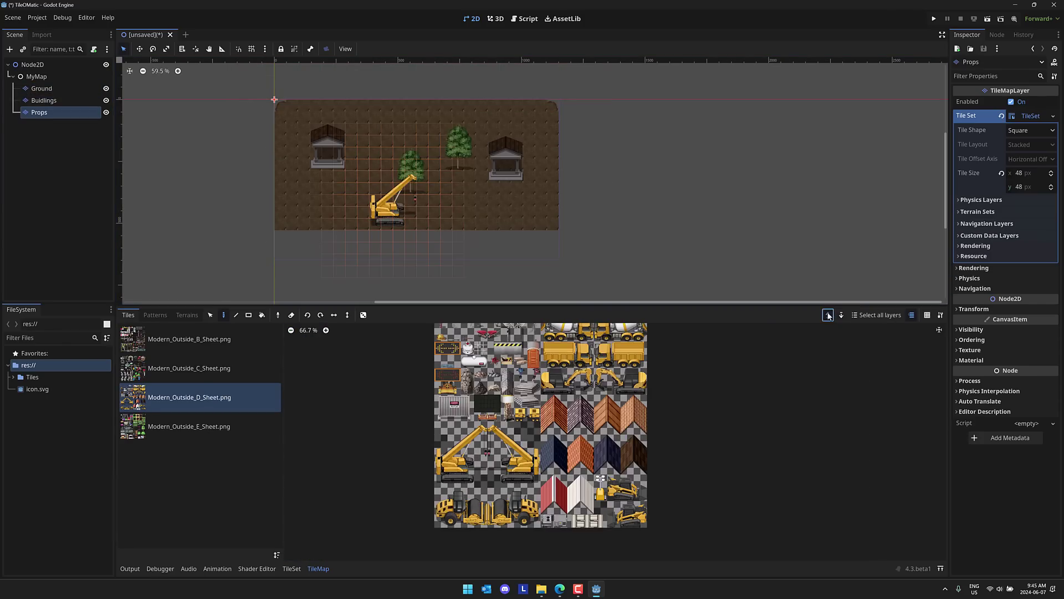
click(827, 314)
click(828, 315)
click(841, 315)
click(841, 315)
click(827, 315)
click(828, 315)
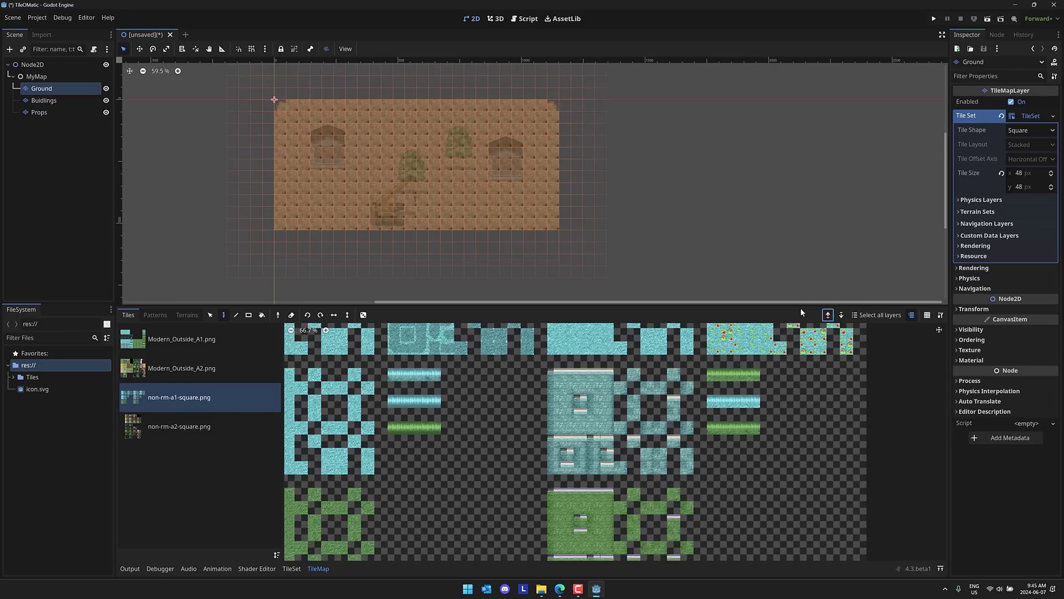
click(841, 315)
click(841, 315)
click(72, 159)
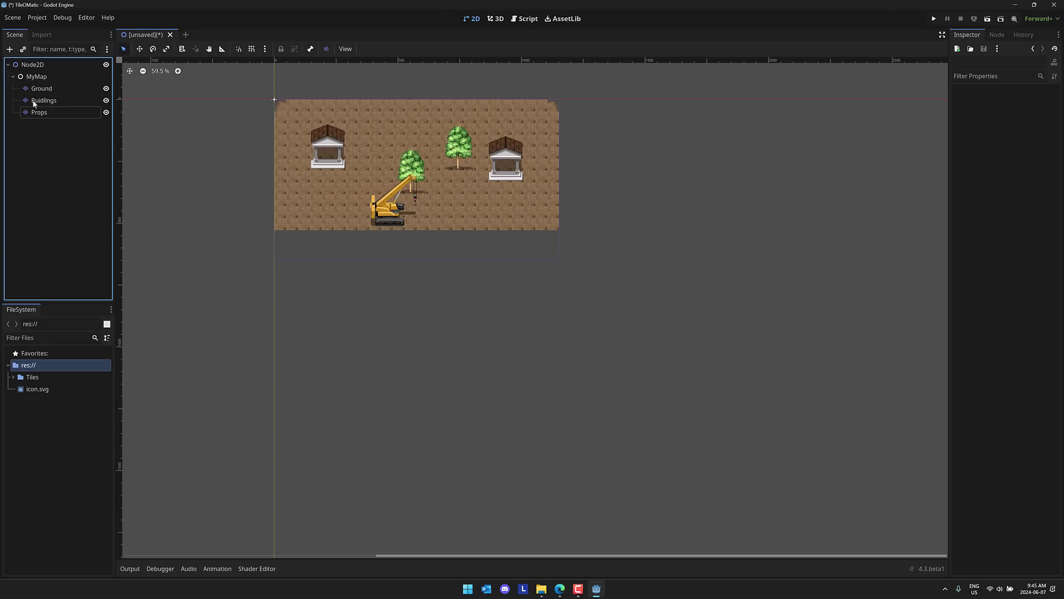
Select each layer in turn and examine the Props TileSet's options for adding sources, merging atlases and managing tile proxies
click(35, 90)
click(41, 101)
click(42, 112)
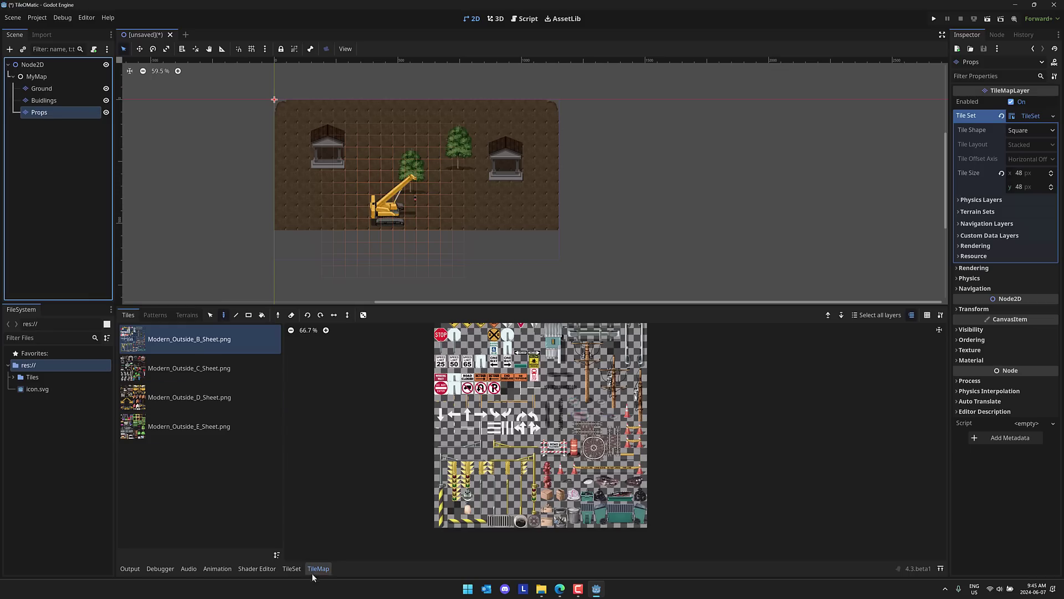
click(292, 569)
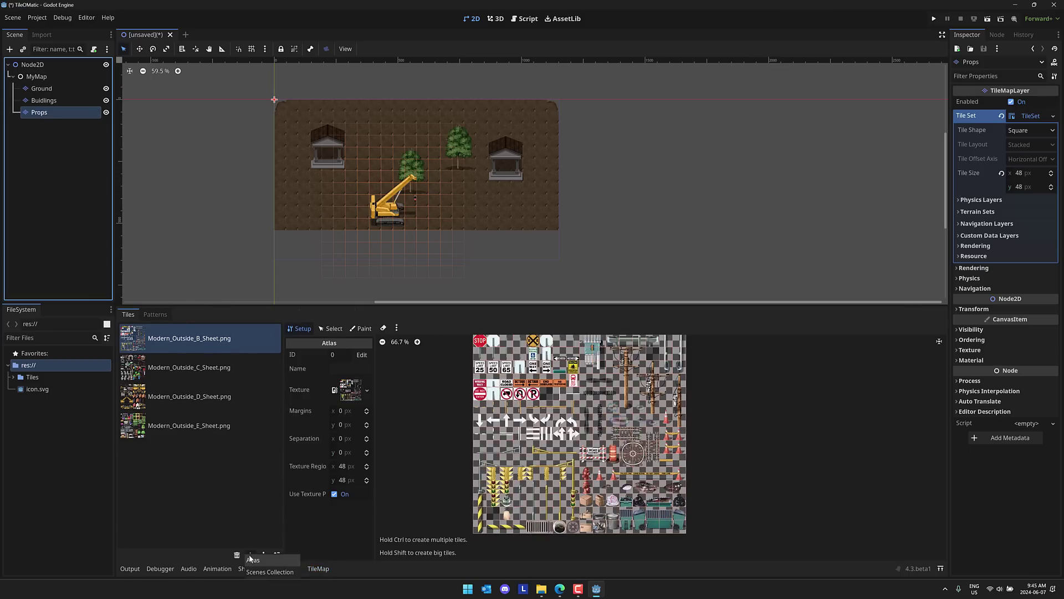
click(250, 555)
click(219, 545)
click(263, 555)
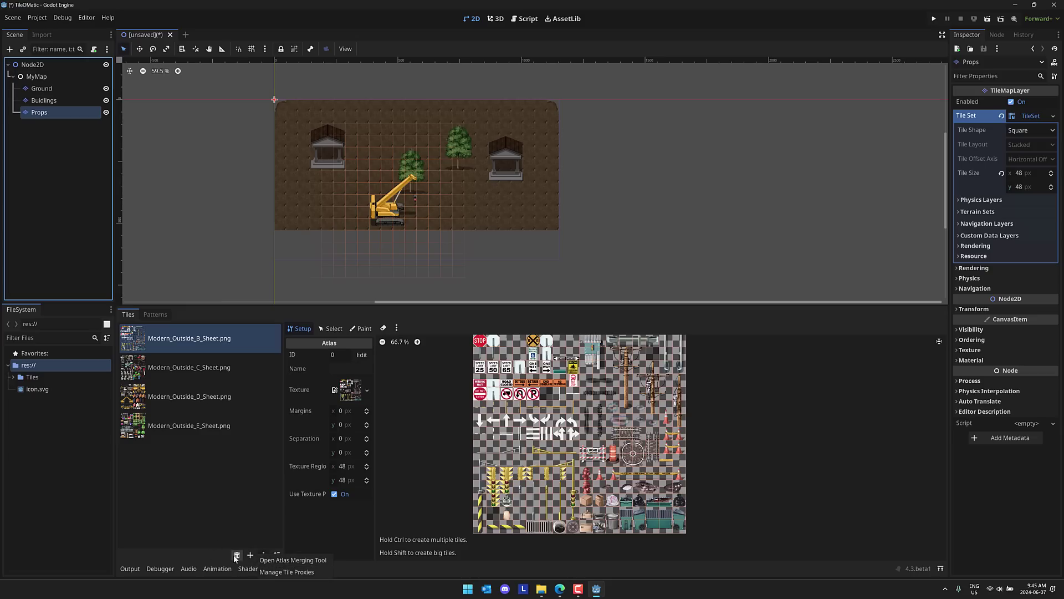
click(214, 554)
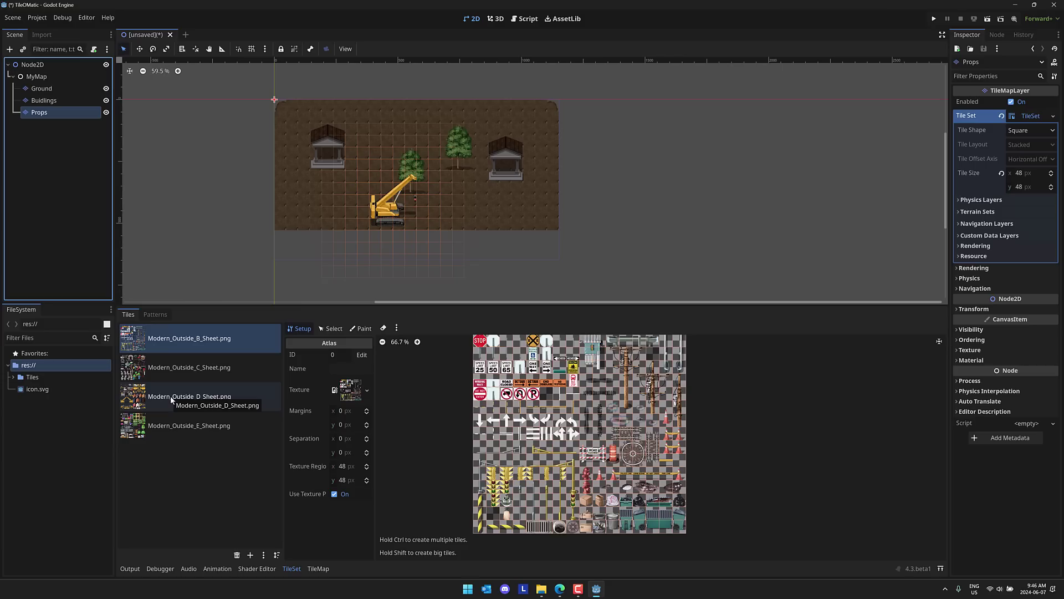
Add a deprecated TileMap node under Node2D, expand its Layers properties, and reselect the Buidlings layer for comparison
click(35, 77)
click(30, 65)
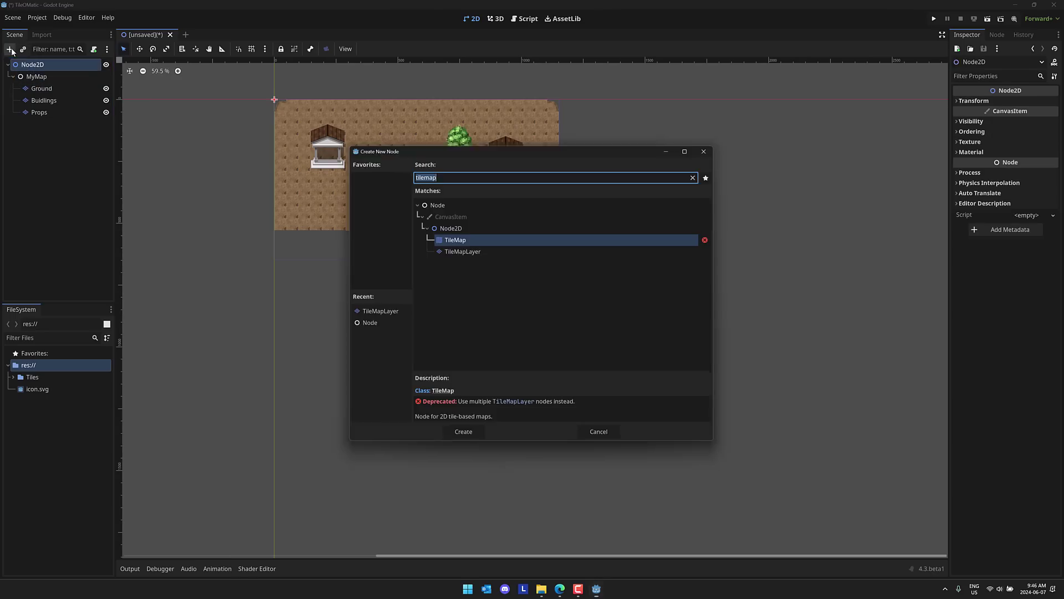
click(9, 49)
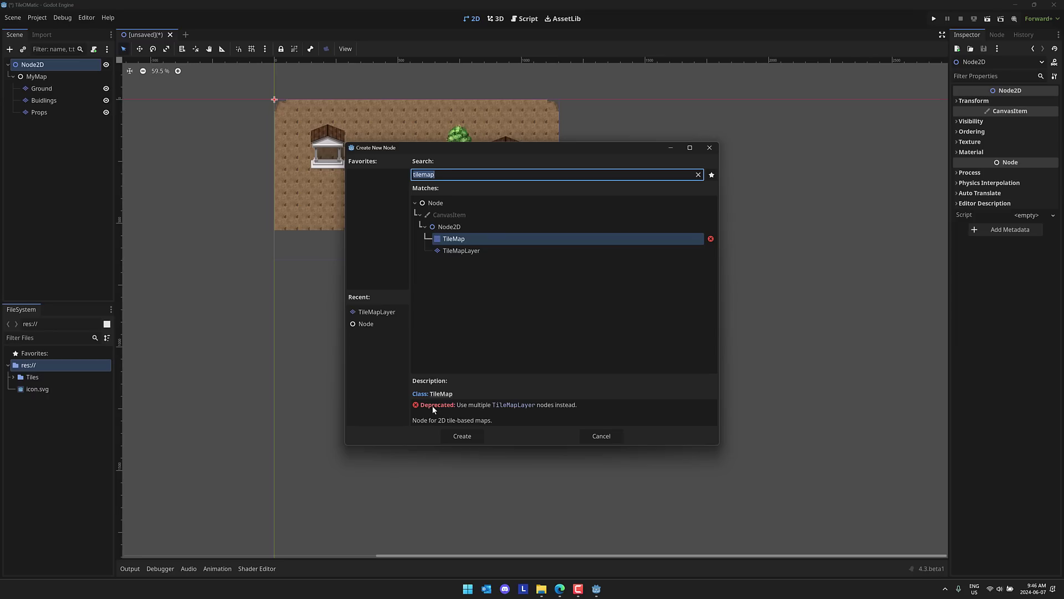
double_click(458, 240)
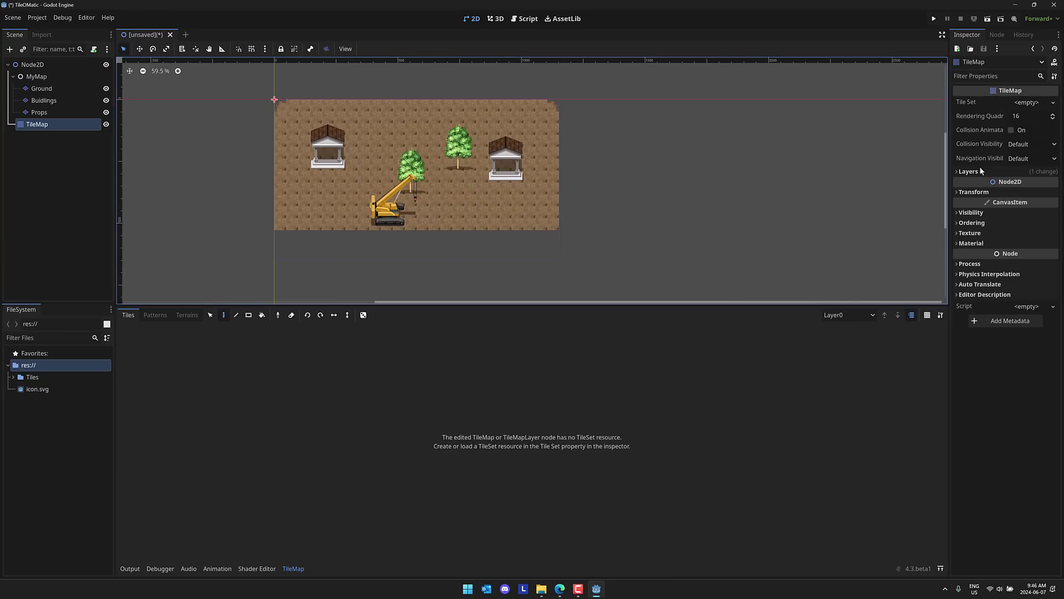
click(960, 172)
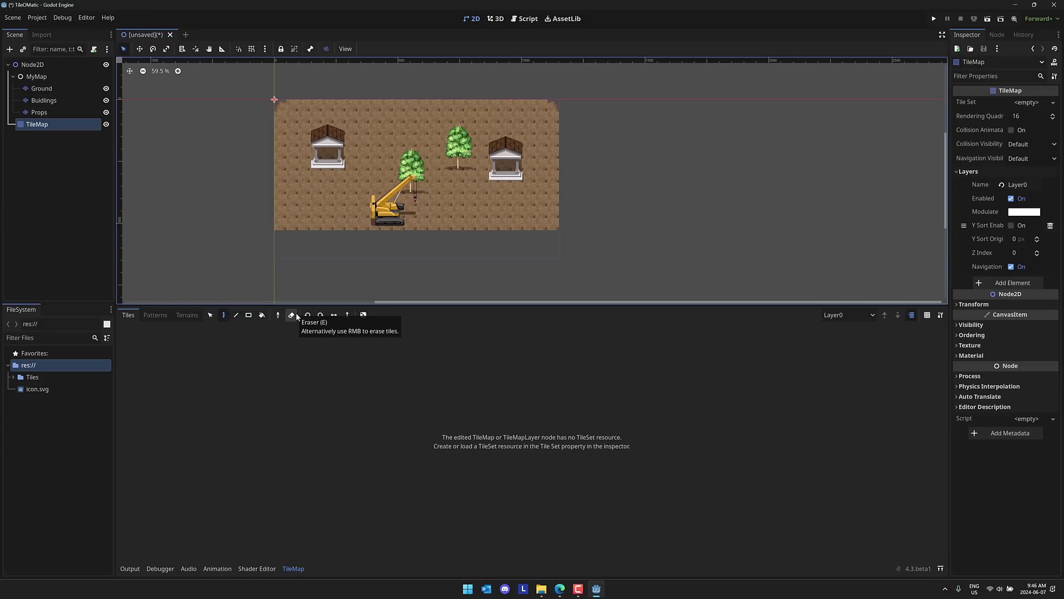
click(54, 99)
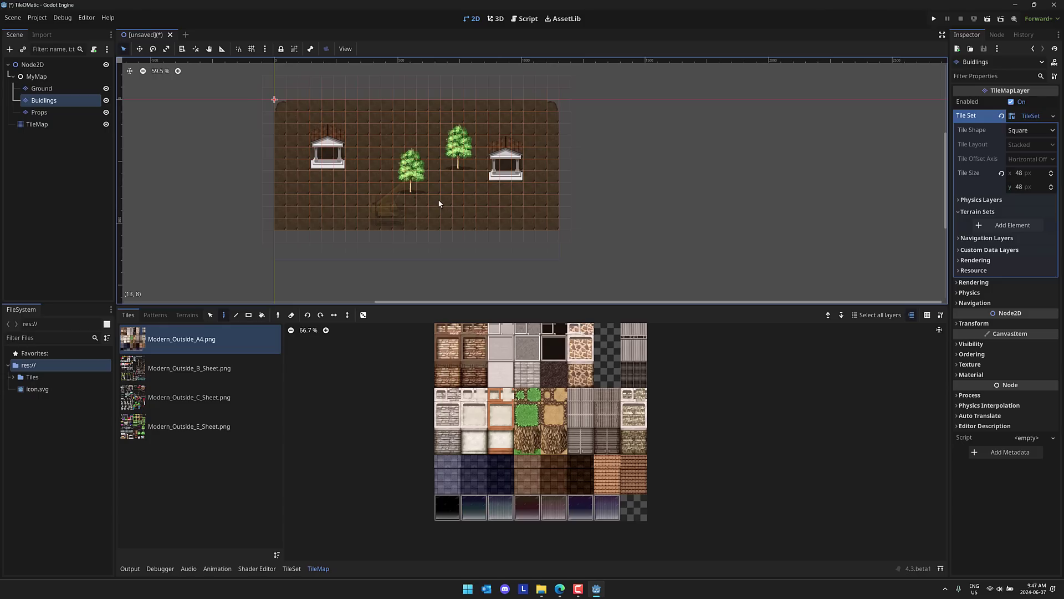
Switch to the browser and look through the Godot 4.3 beta 1 dev snapshot article for the tile map changes
click(557, 585)
scroll(720, 337, up, 1)
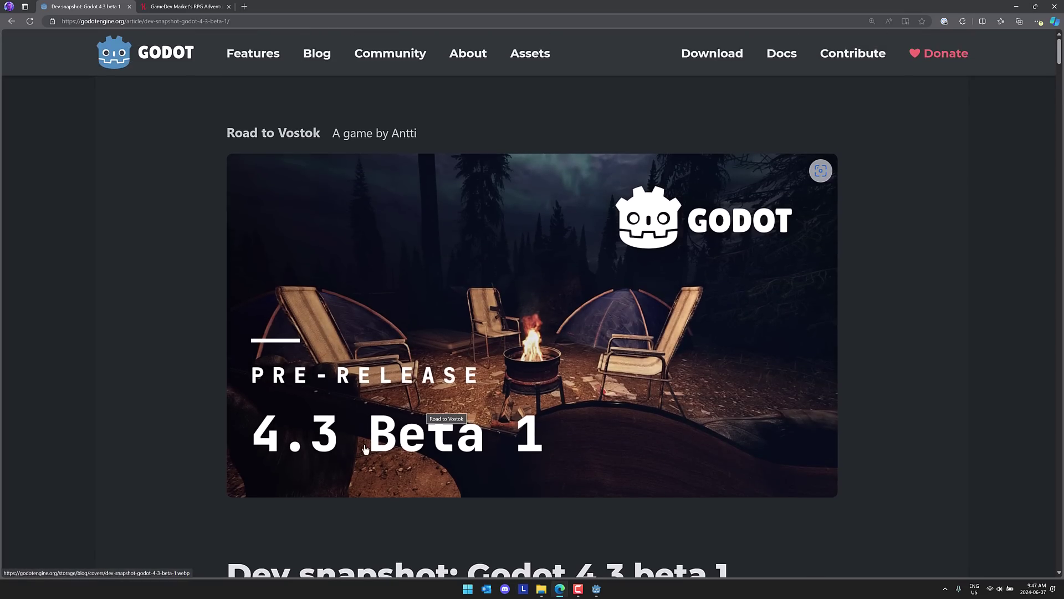
scroll(585, 430, down, 2)
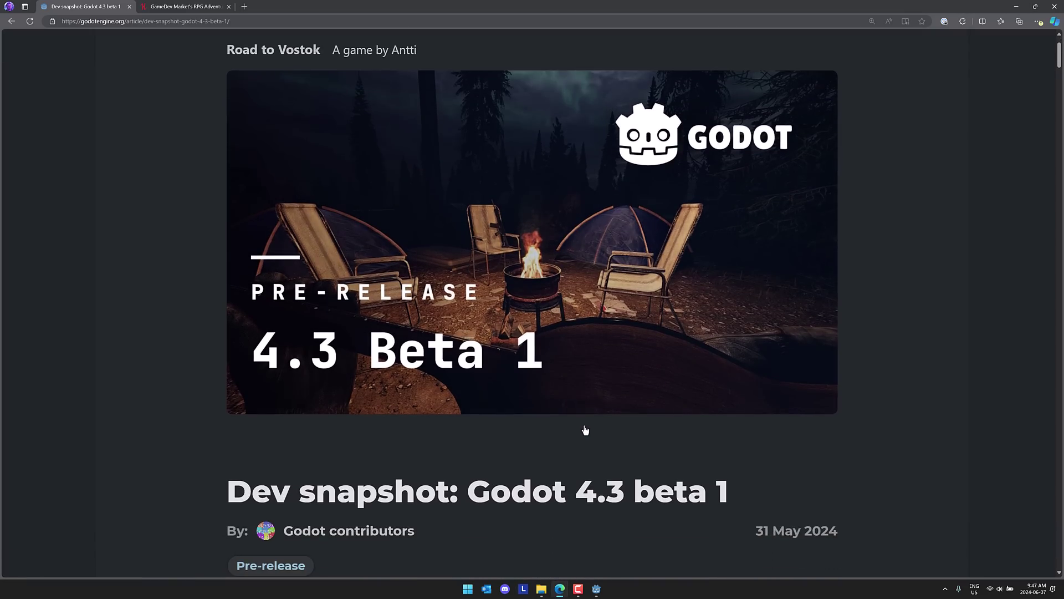
scroll(586, 431, down, 20)
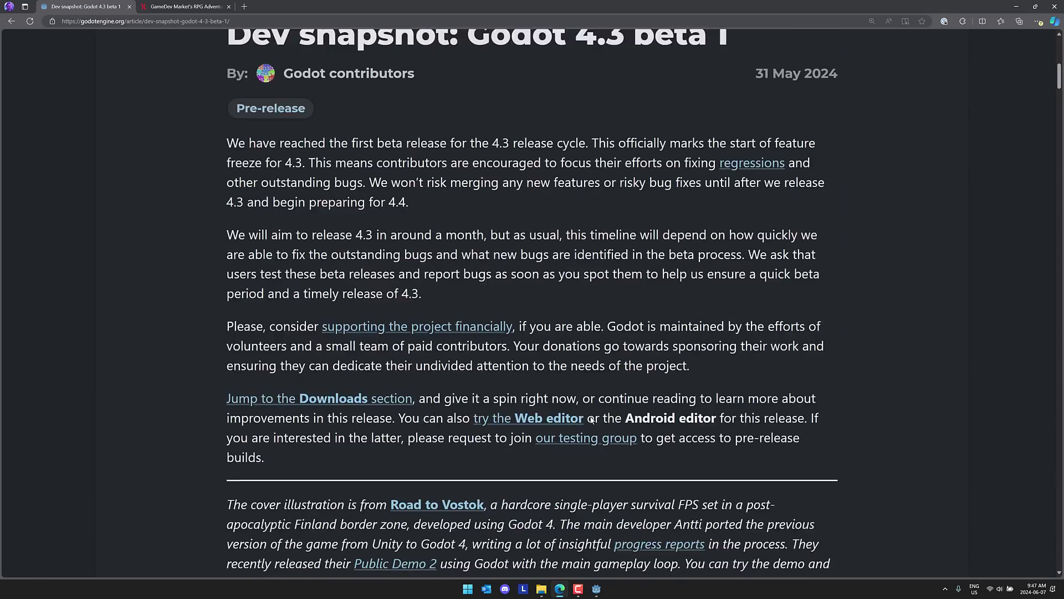
scroll(591, 407, down, 20)
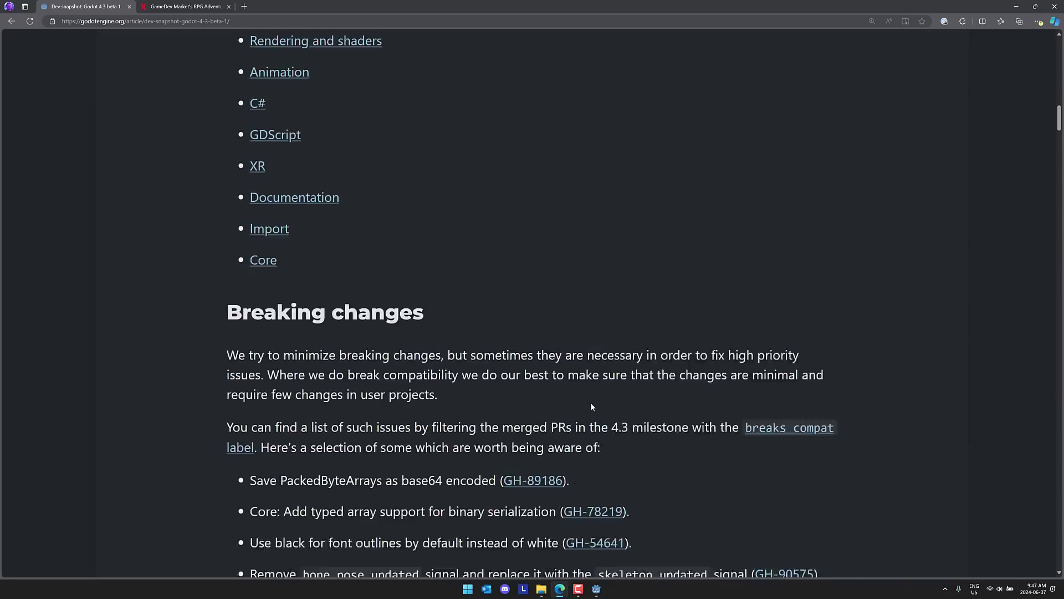
scroll(591, 405, down, 20)
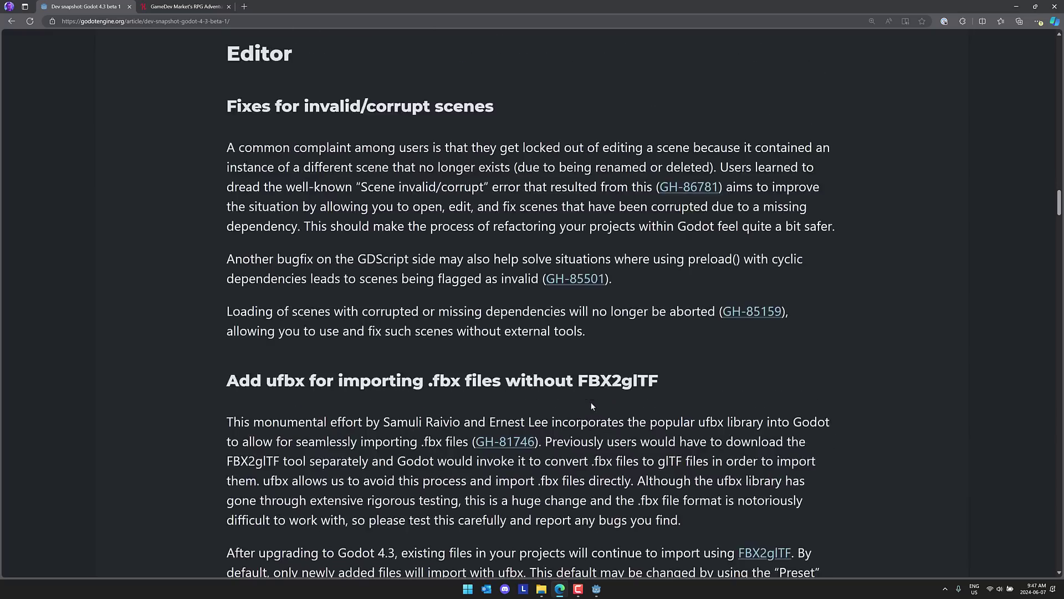
scroll(591, 407, down, 20)
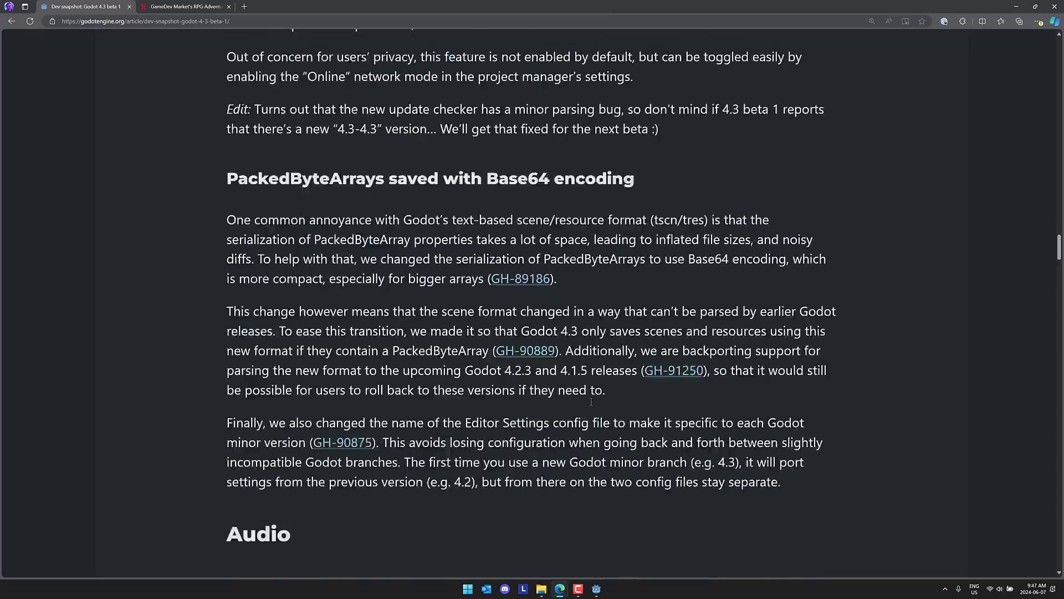
scroll(591, 400, down, 20)
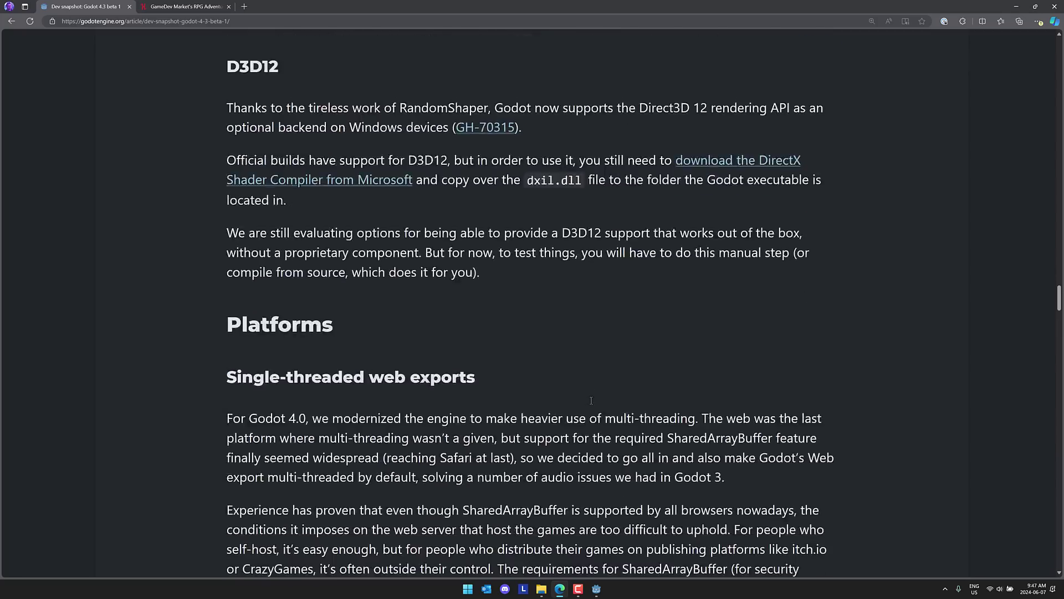
scroll(591, 401, down, 20)
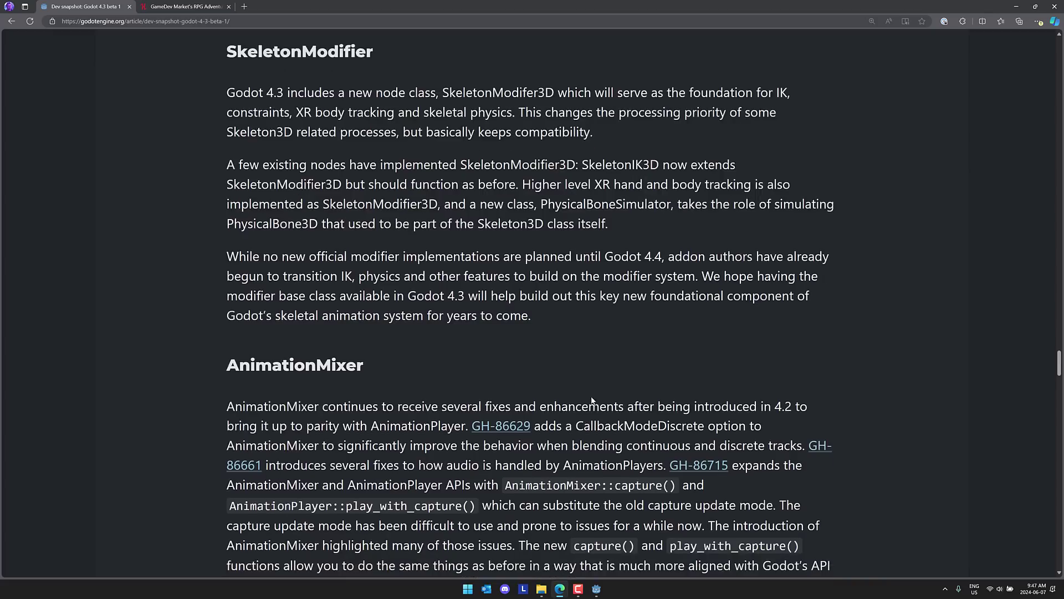
scroll(591, 396, down, 15)
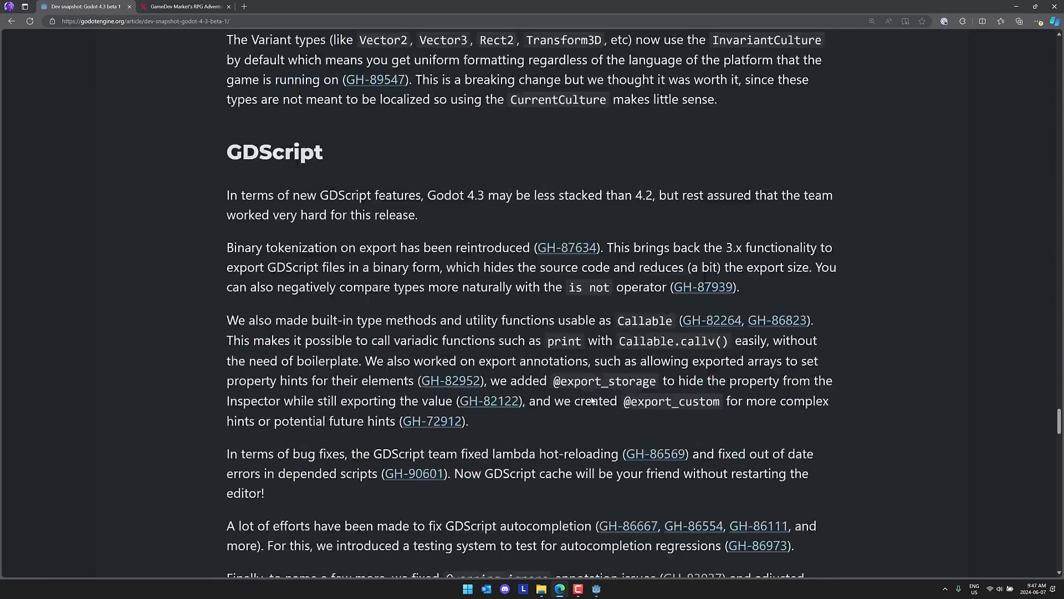
Find the "TileMap layers as nodes" section with a text search in the article and examine its paragraphs
key(ctrl+f)
text(tilel)
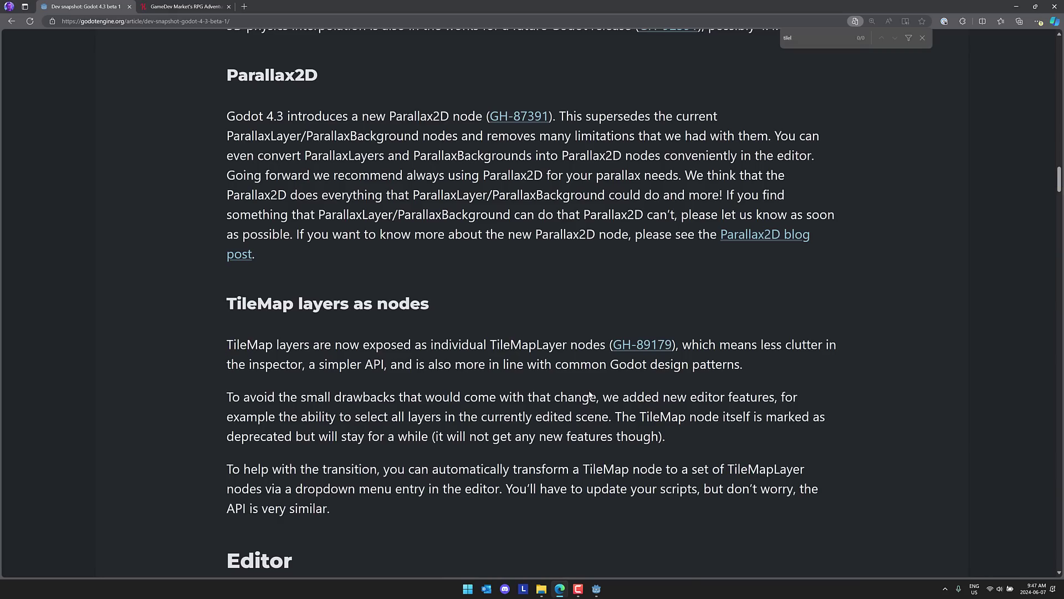
key(Escape)
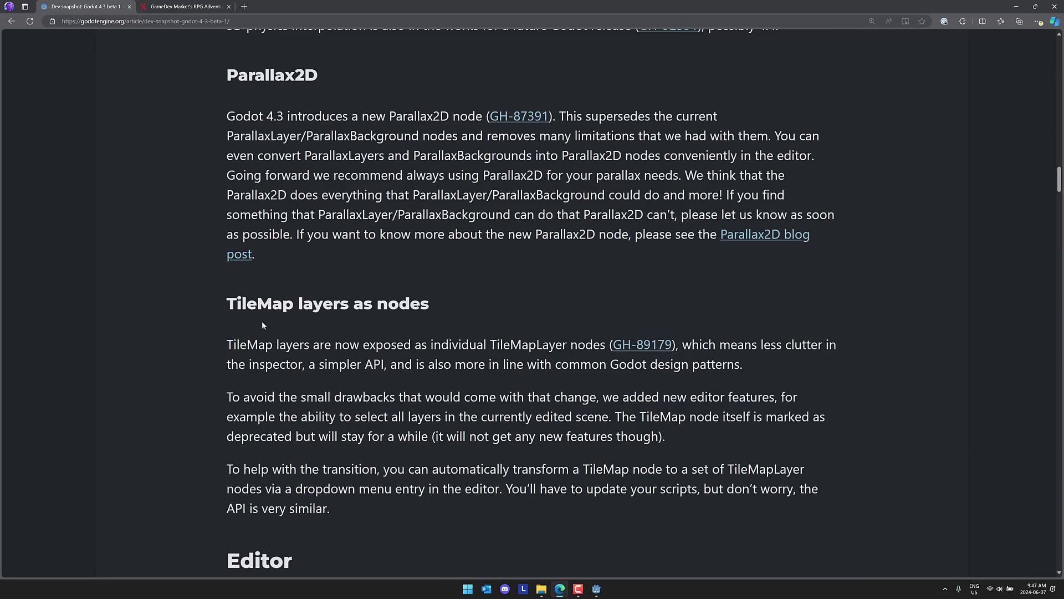
drag(227, 304, 441, 304)
click(537, 298)
scroll(537, 298, down, 1)
scroll(538, 299, down, 1)
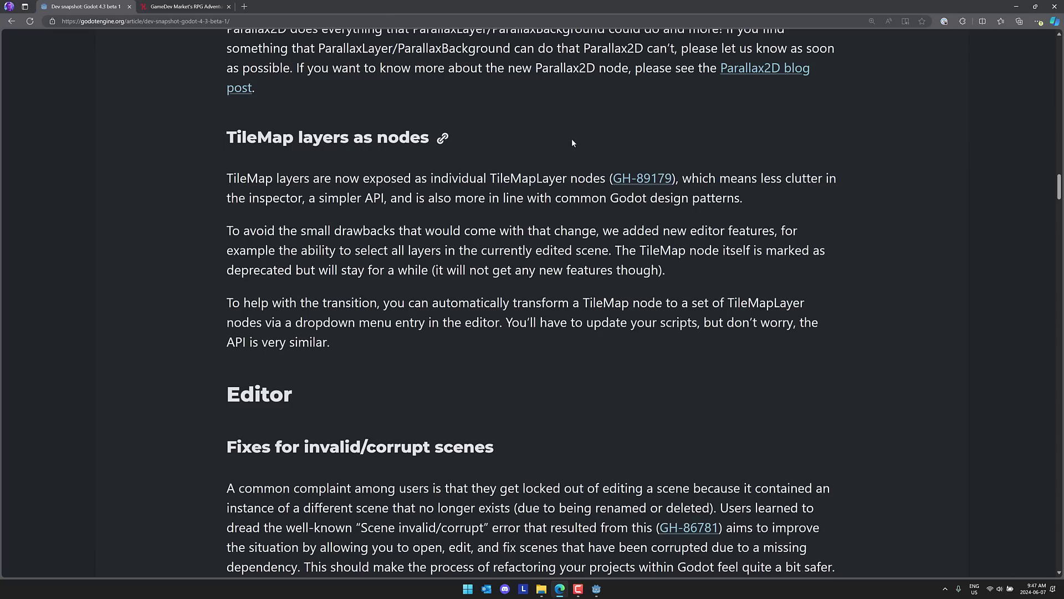
drag(442, 356, 227, 304)
click(360, 310)
Look through the GameDev Market's RPG Adventure Essentials bundle page on Humble, and return to the Godot article
click(187, 10)
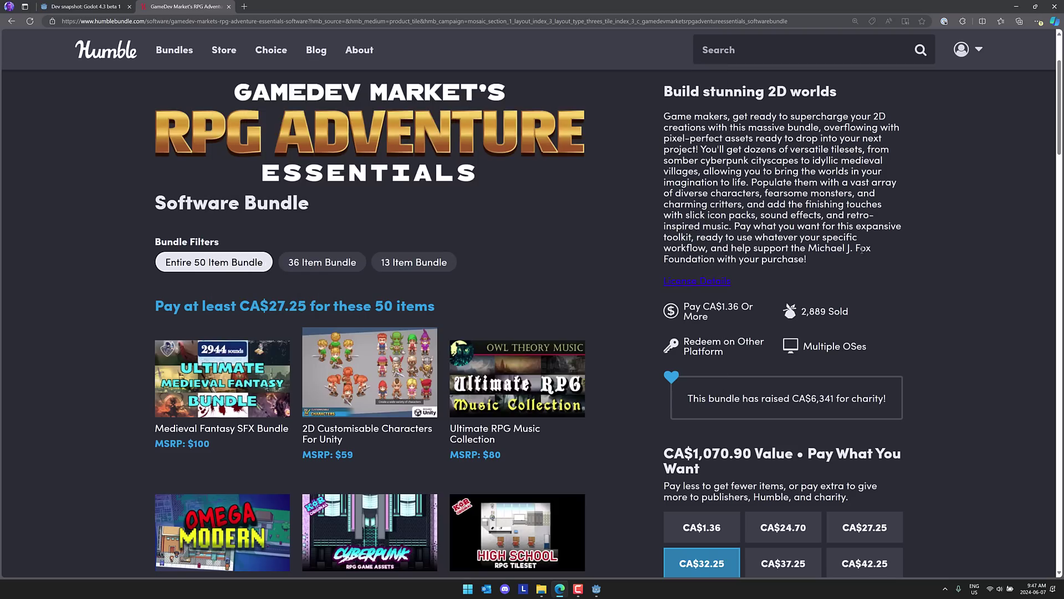
scroll(760, 423, down, 3)
scroll(768, 432, down, 2)
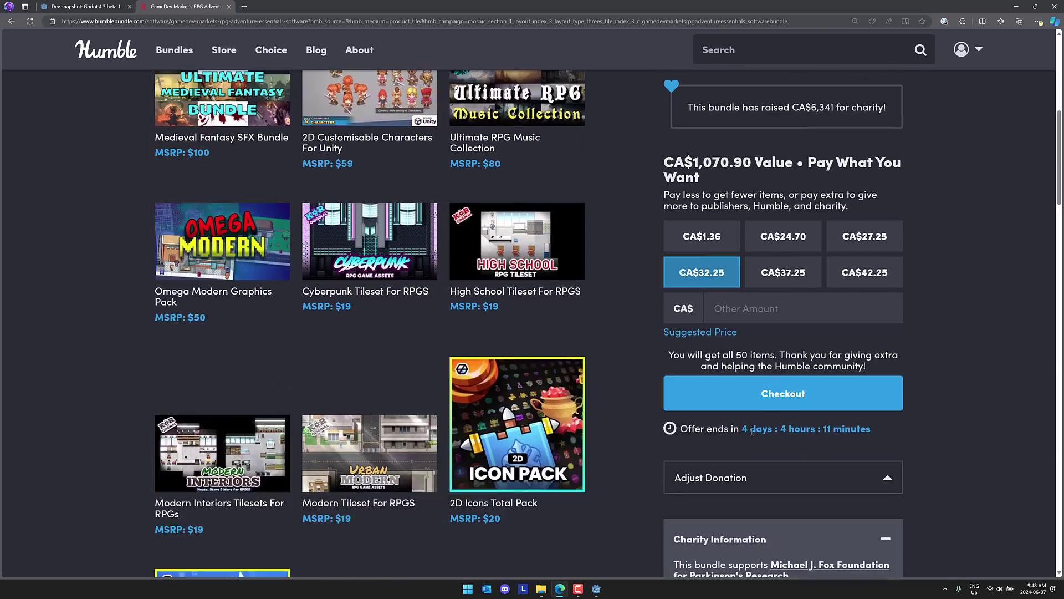
scroll(756, 432, up, 5)
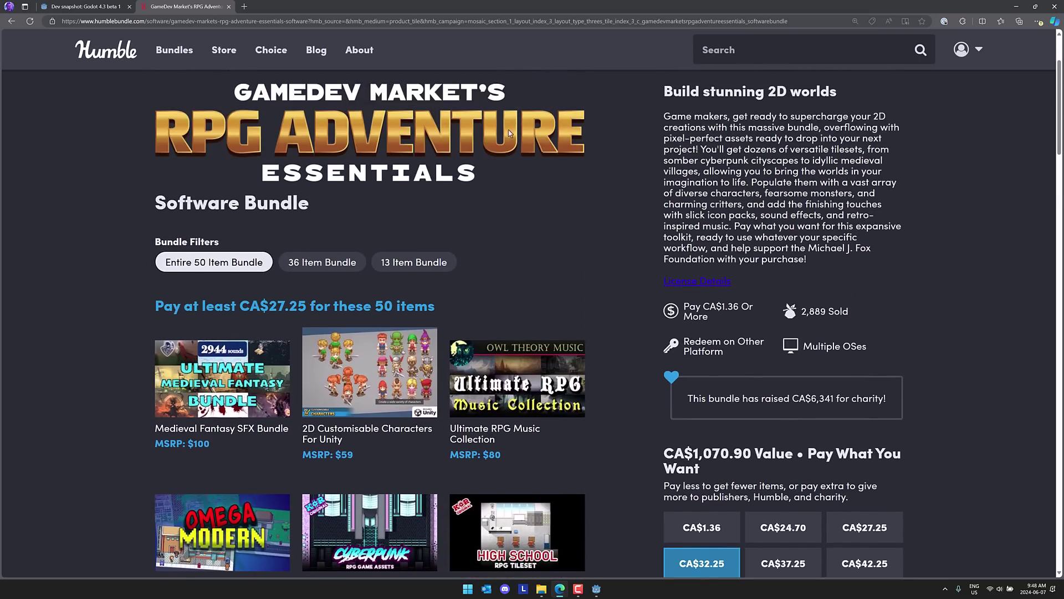
scroll(508, 130, down, 5)
scroll(508, 135, down, 2)
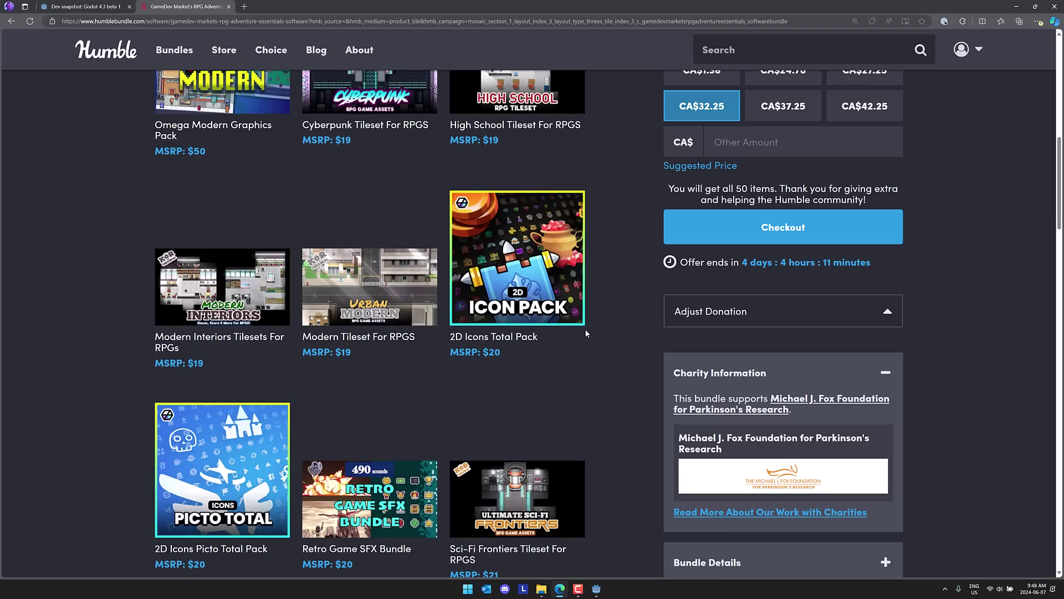
scroll(612, 304, up, 5)
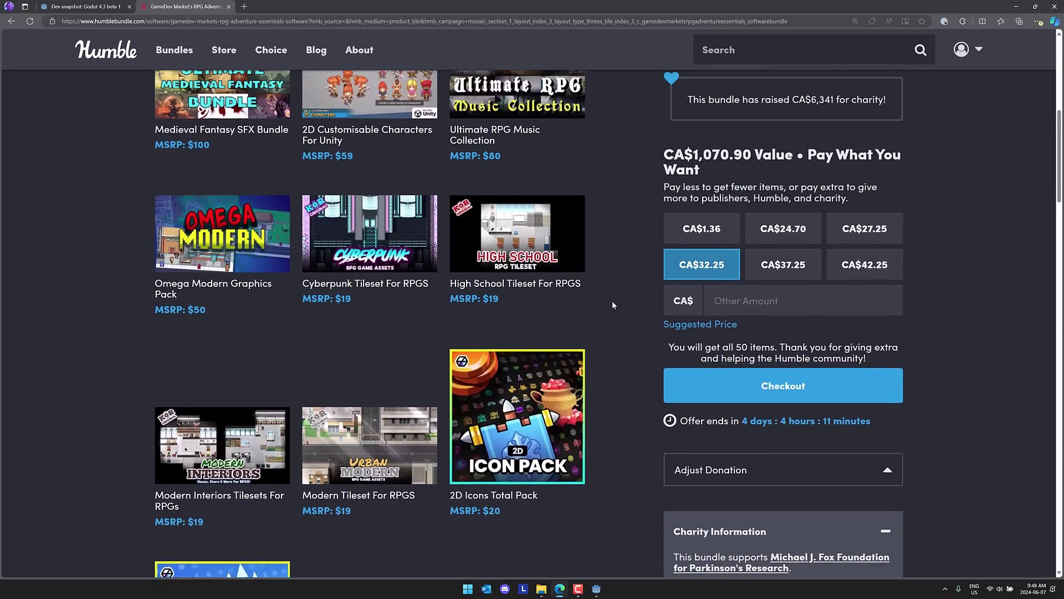
scroll(613, 305, up, 3)
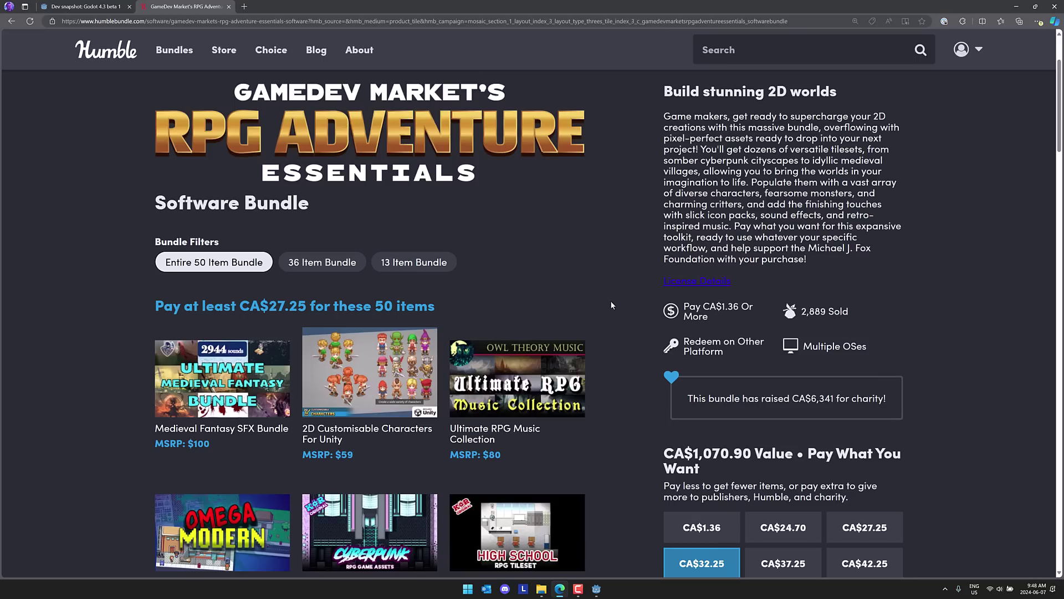
key(ctrl+shift+Tab)
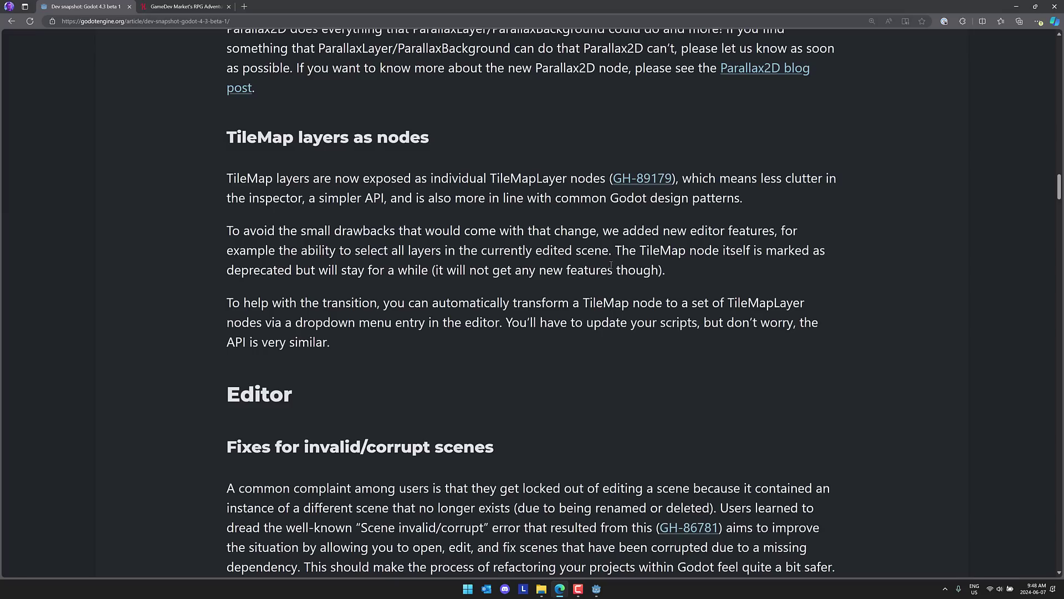